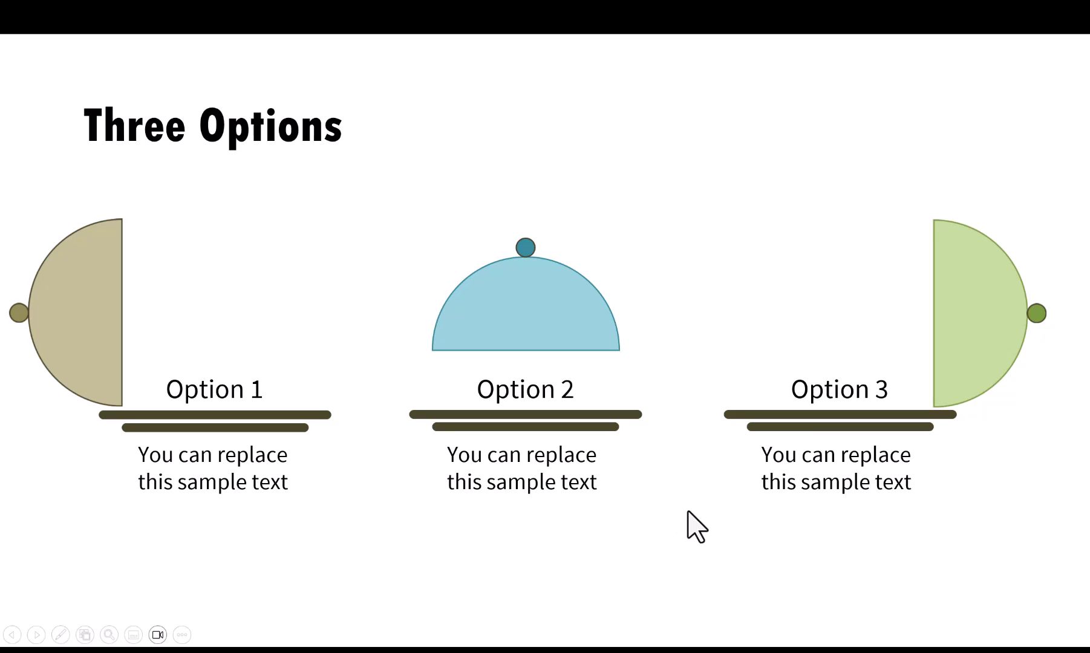
End the slide show and return to the Three Options slide in Normal view
key("alt+Tab")
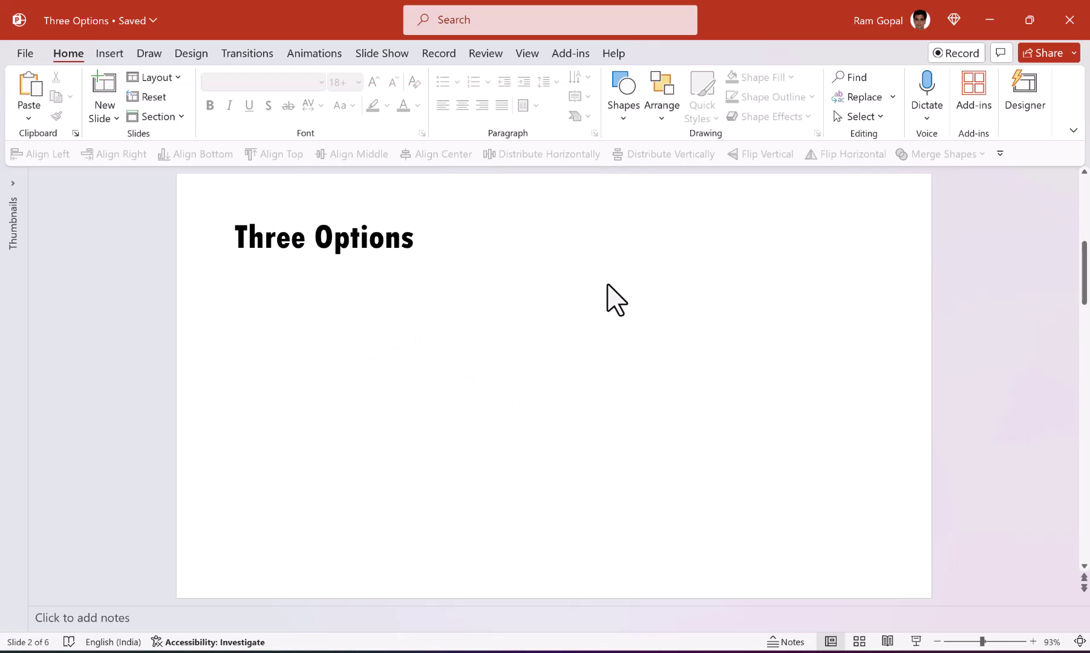
Draw a rounded rectangle below the title with fully rounded corners, flattened into a thin bar
scroll(611, 310, "up", 1)
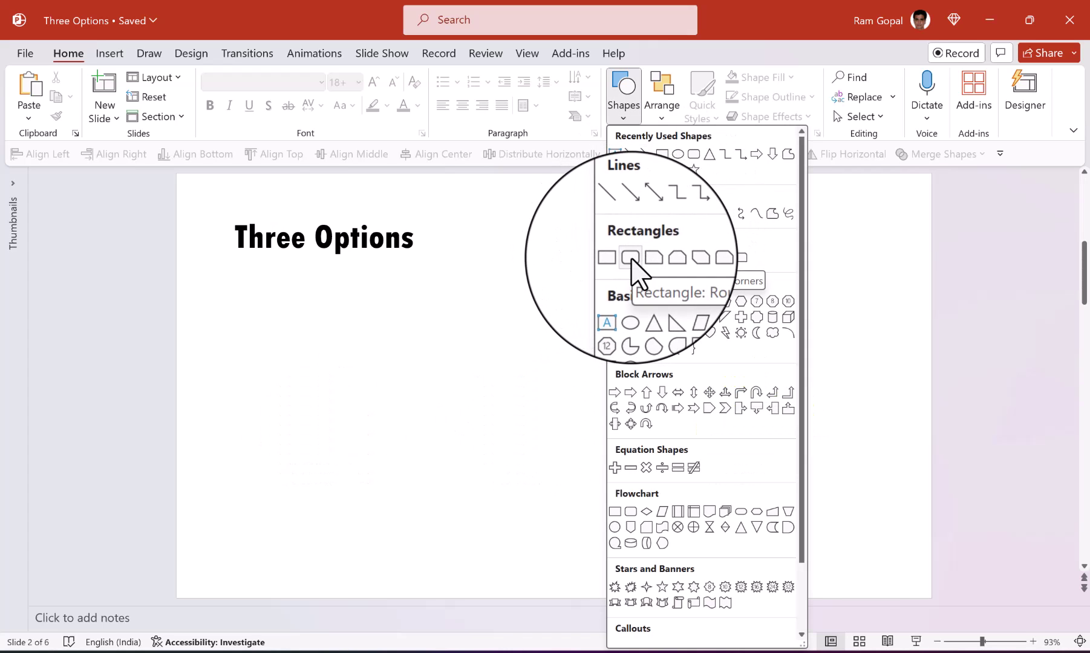
left_click(631, 258)
left_click_drag(371, 356, 716, 412)
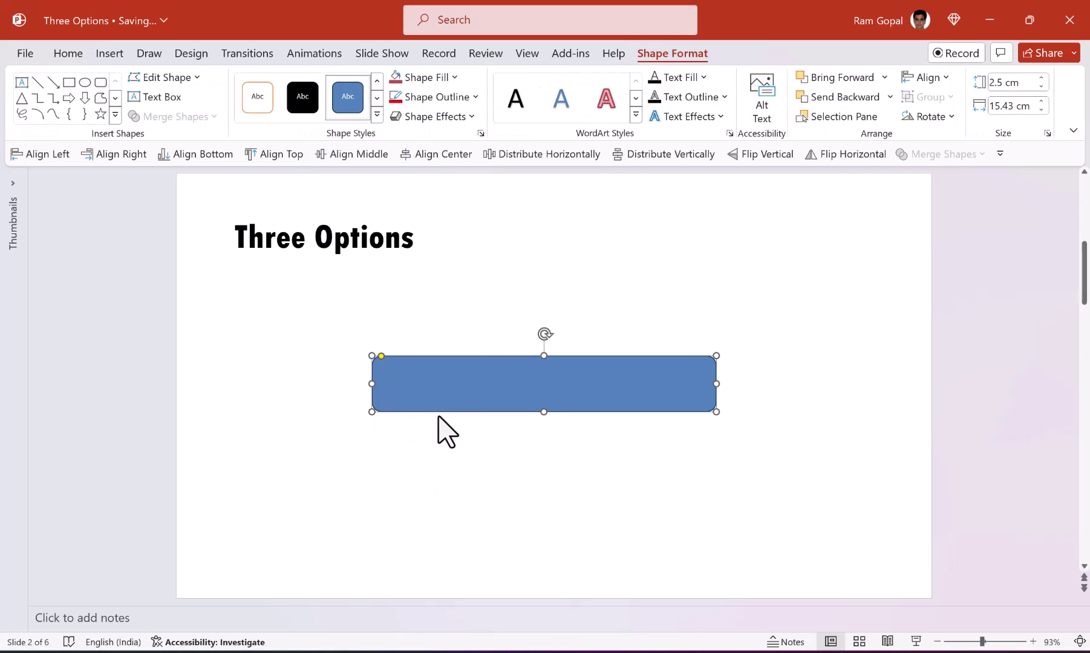
left_click_drag(382, 356, 406, 367)
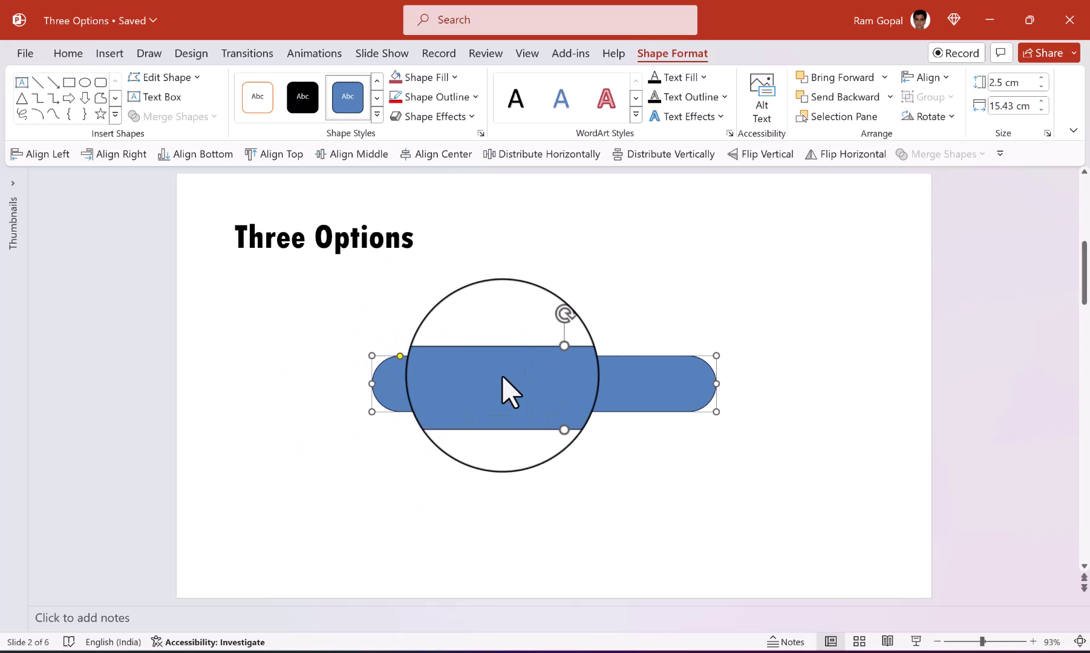
left_click_drag(544, 356, 543, 404)
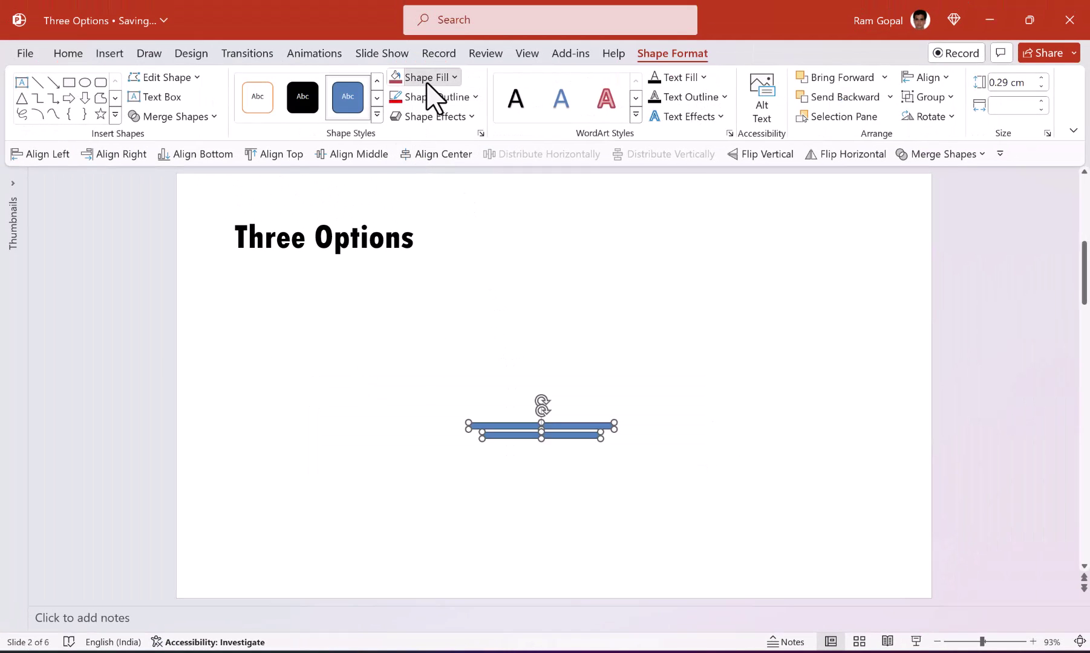
Fill both bars dark olive and remove their outlines
left_click(425, 78)
left_click(422, 172)
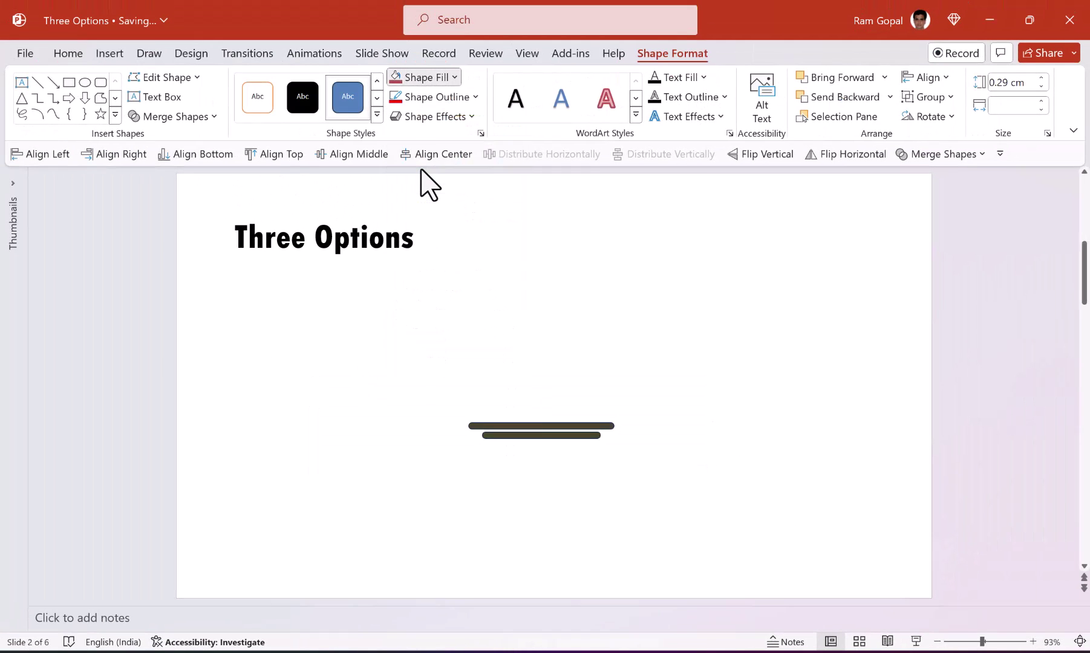
left_click(430, 102)
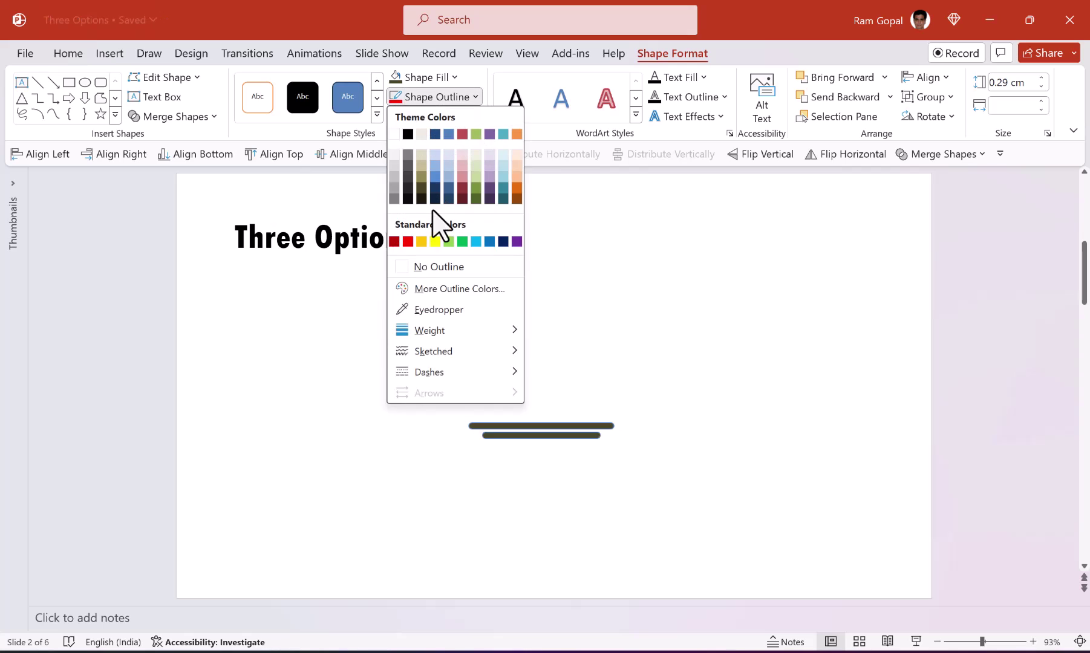
left_click(436, 267)
left_click(710, 442)
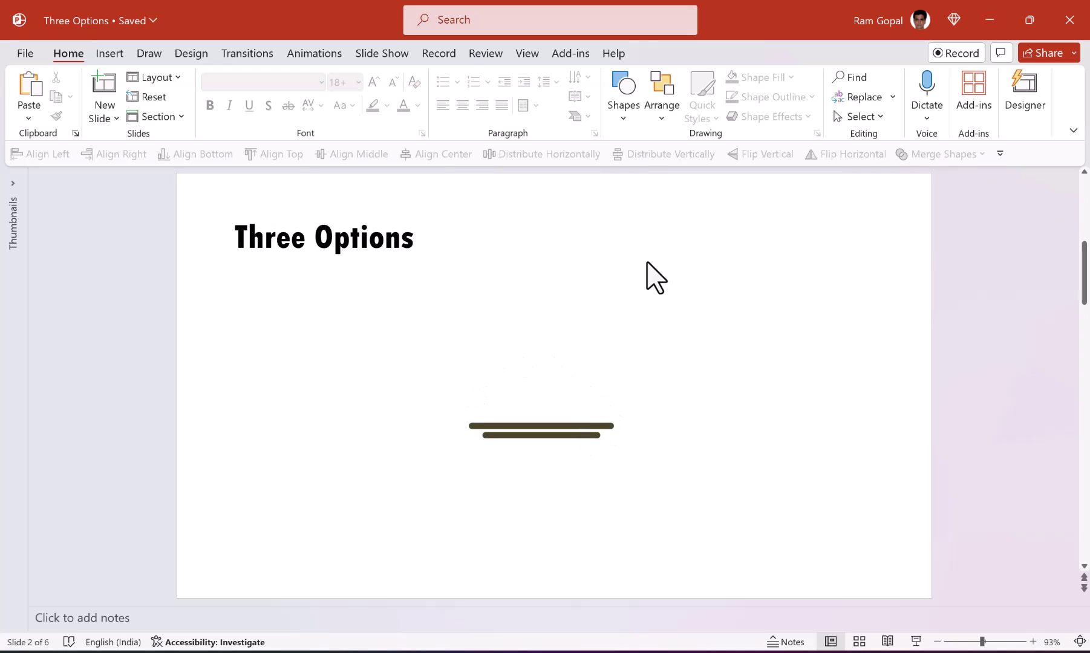
Draw a round partial circle, reshape it to a half circle, flip it and set it on the bars
left_click(624, 112)
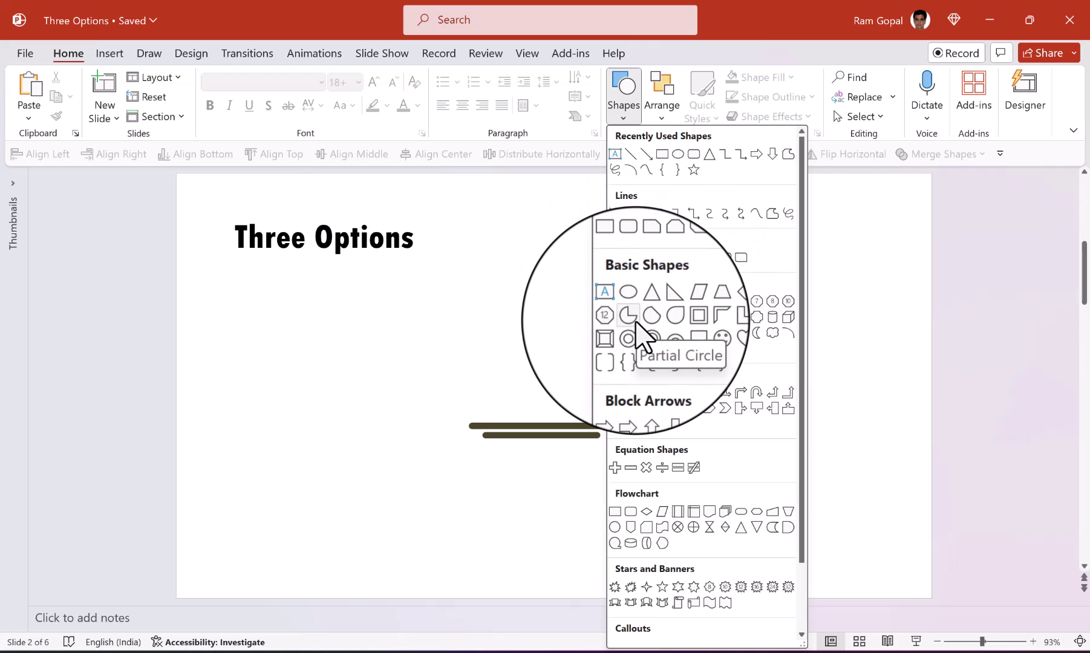
left_click(634, 319)
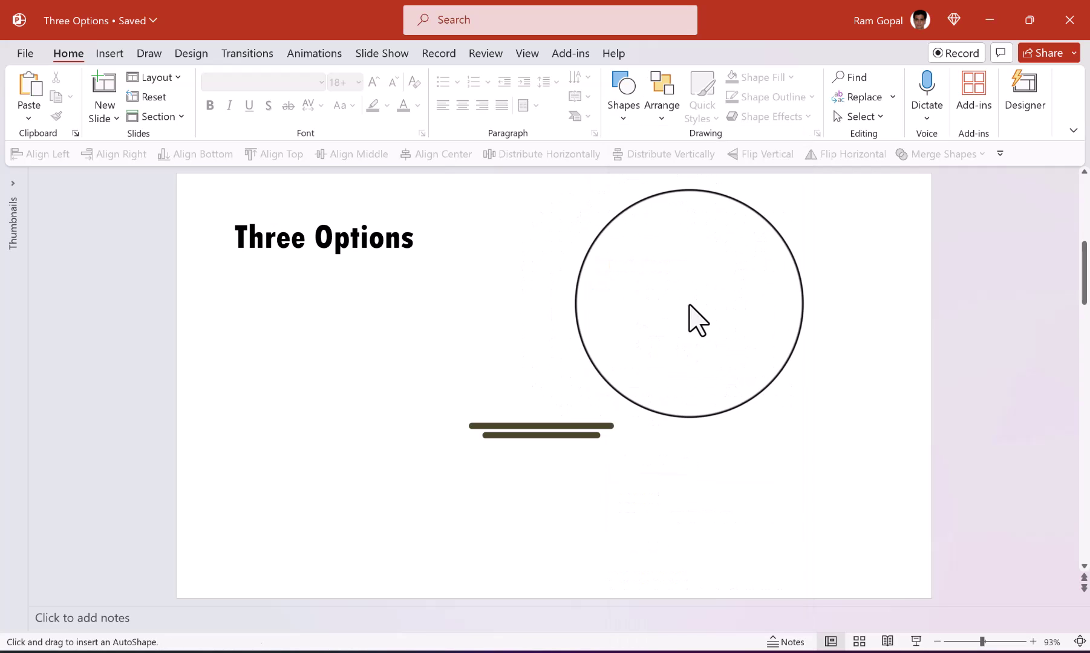
left_click_drag(651, 254, 766, 389)
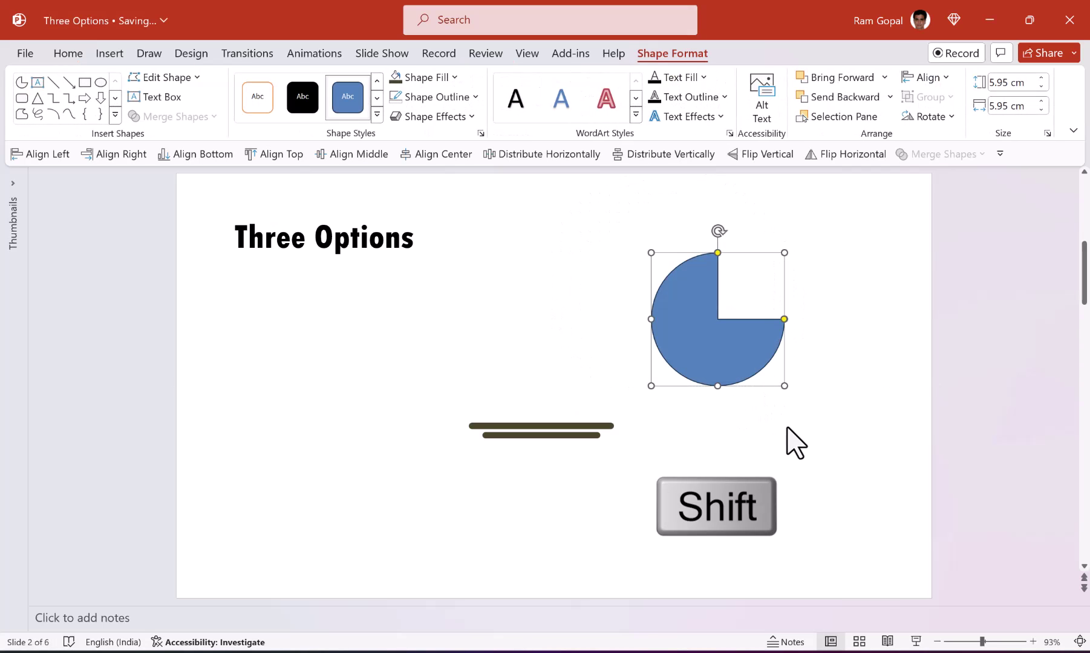
left_click_drag(717, 253, 648, 319)
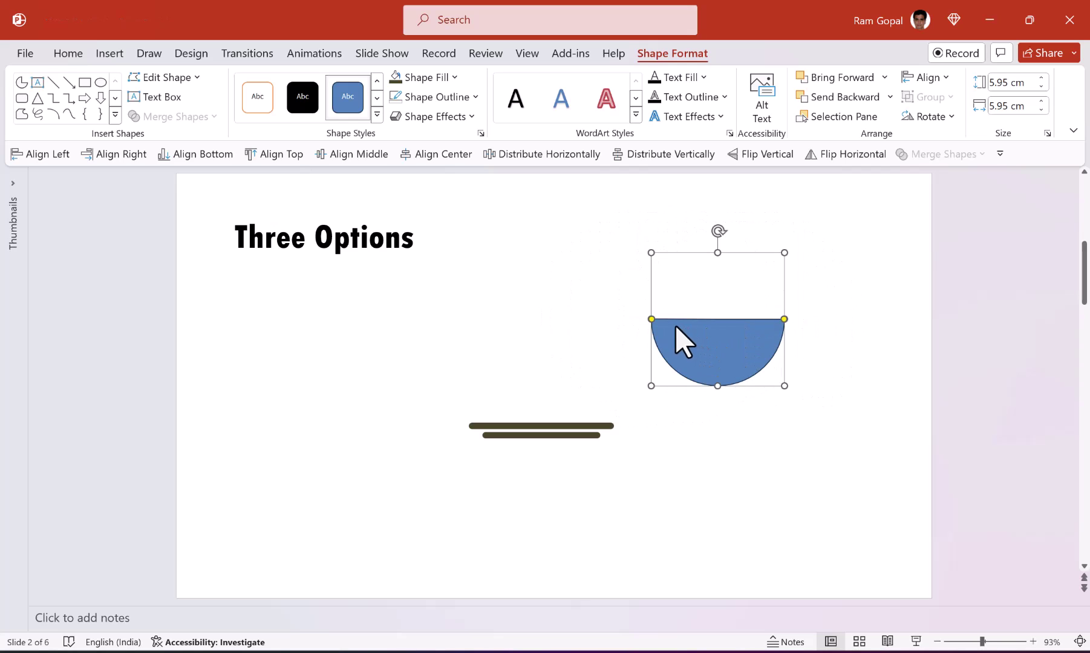
left_click(777, 156)
left_click_drag(753, 303, 573, 391)
Fill the dome light tan and give it a dark outline
left_click(440, 78)
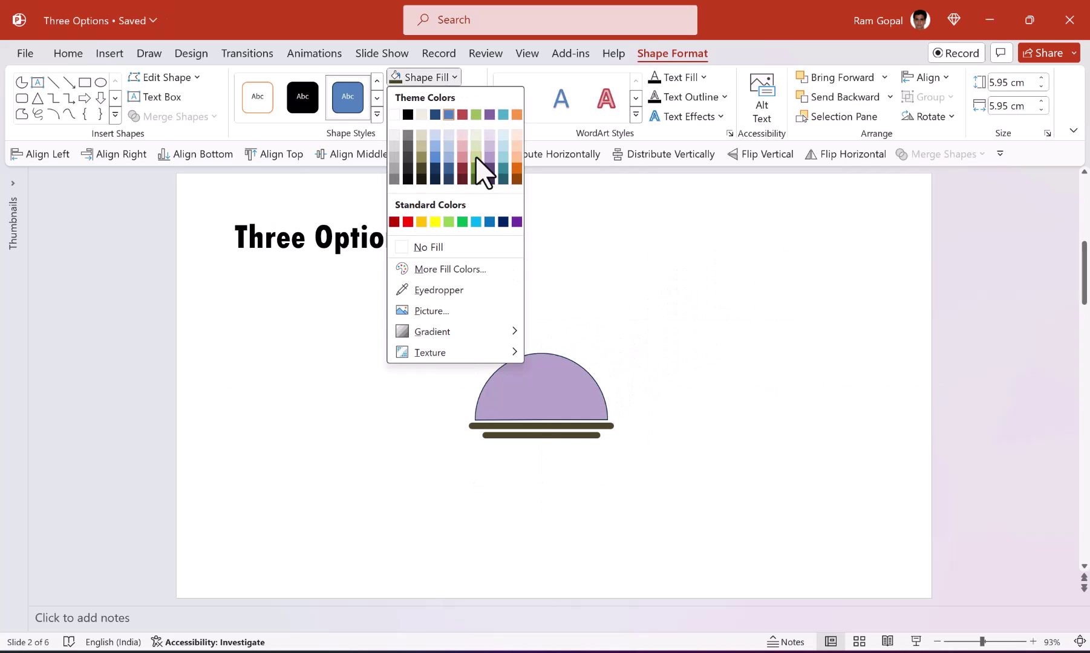
left_click(422, 147)
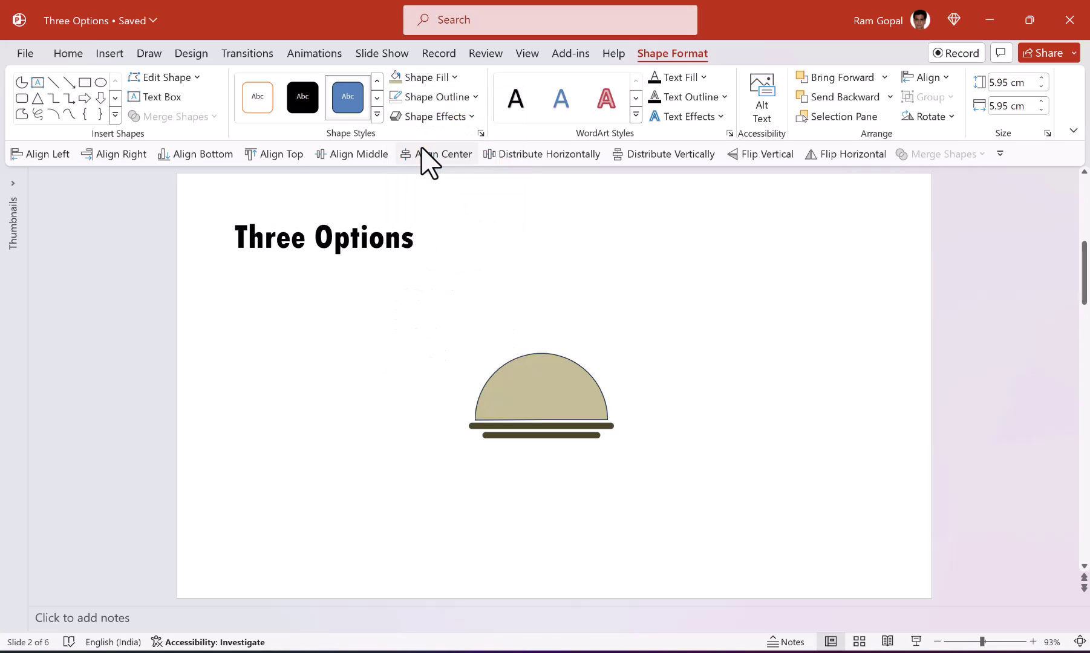
left_click(455, 97)
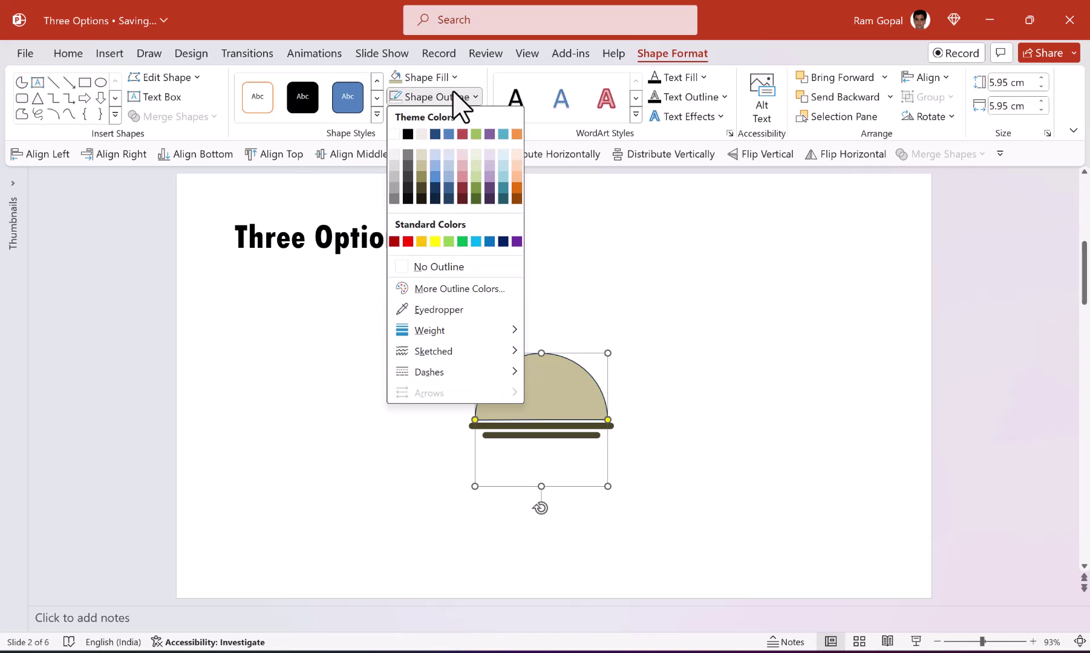
left_click(422, 199)
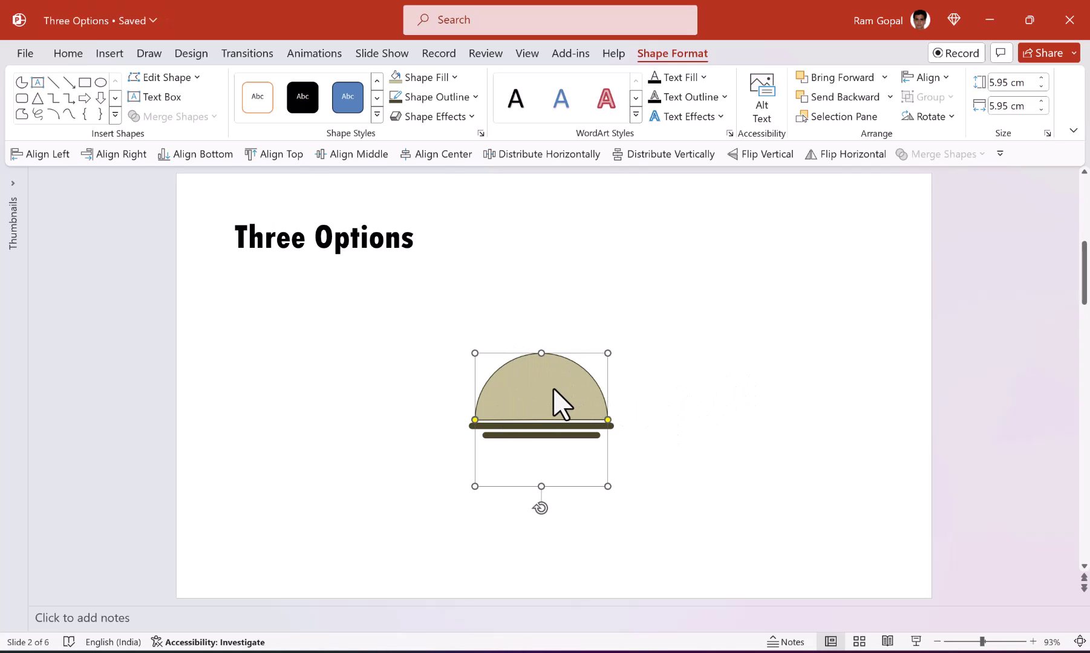
Draw a small dark circle with no outline and place it on top of the dome as a knob
left_click(103, 85)
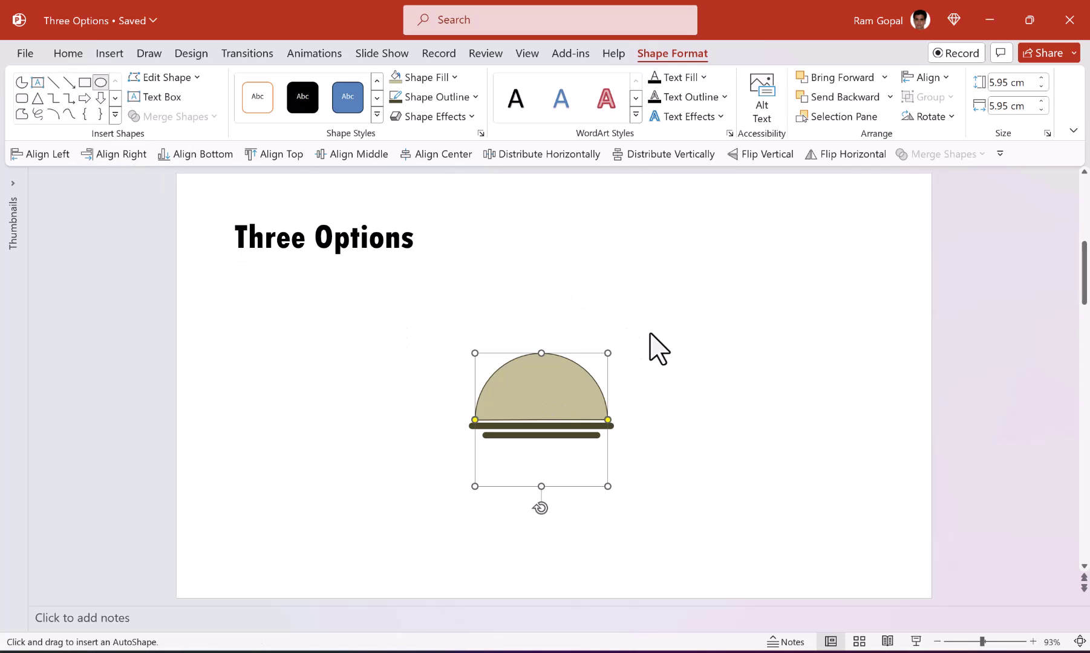
left_click_drag(684, 329, 697, 346)
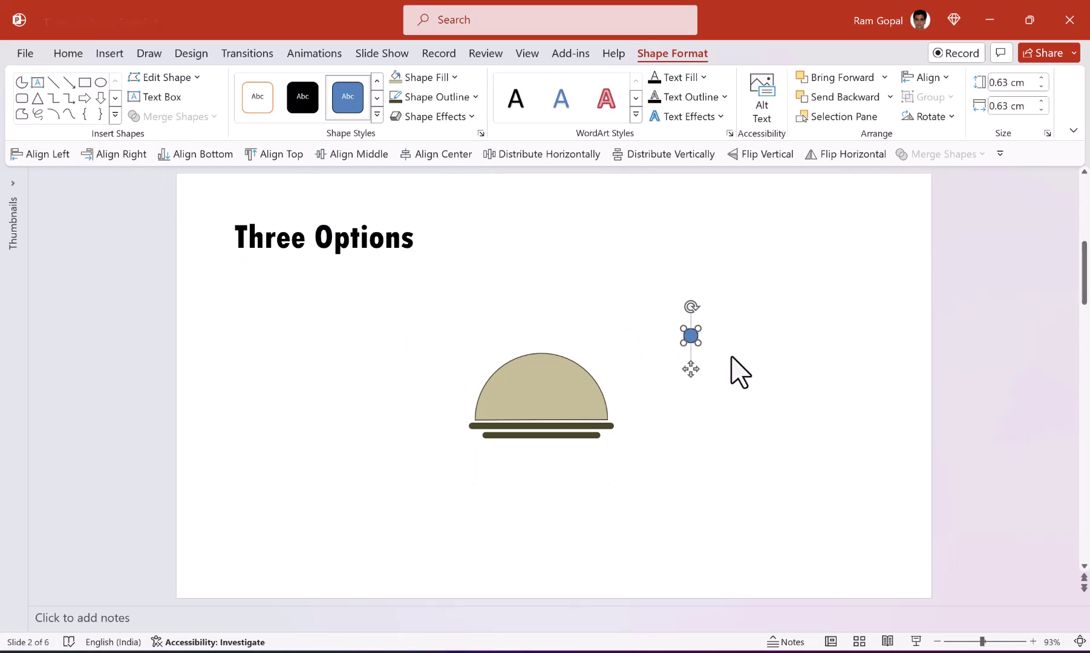
left_click(425, 79)
left_click(417, 167)
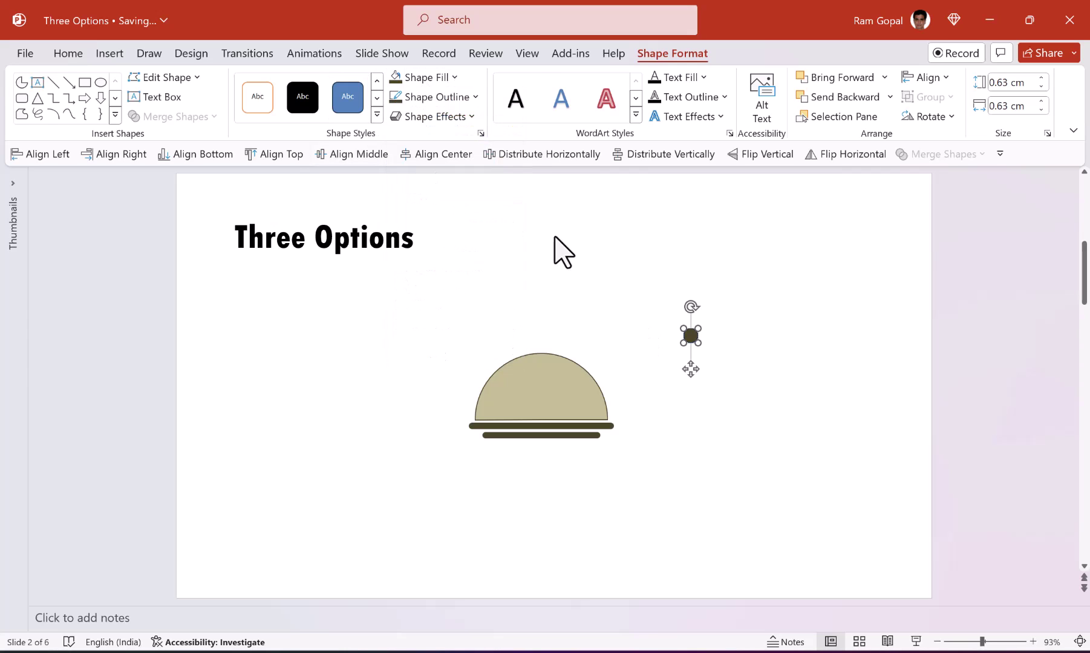
left_click(431, 98)
left_click(451, 266)
left_click_drag(691, 337, 541, 349)
Group the dome and knob into one cloche
left_click(549, 366)
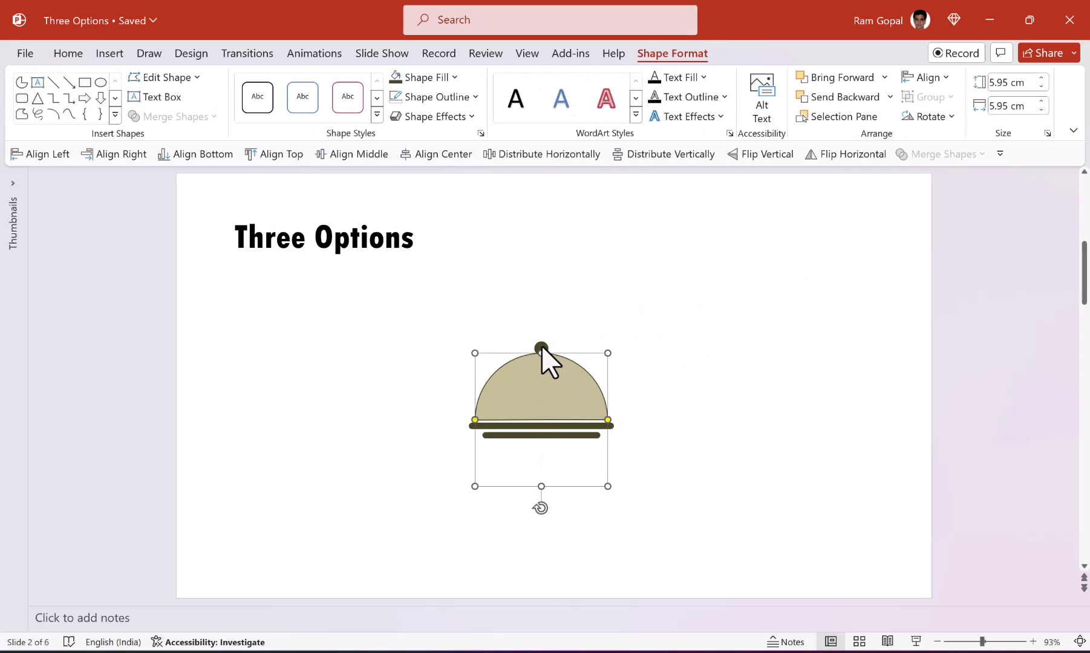
left_click(542, 345, "shift")
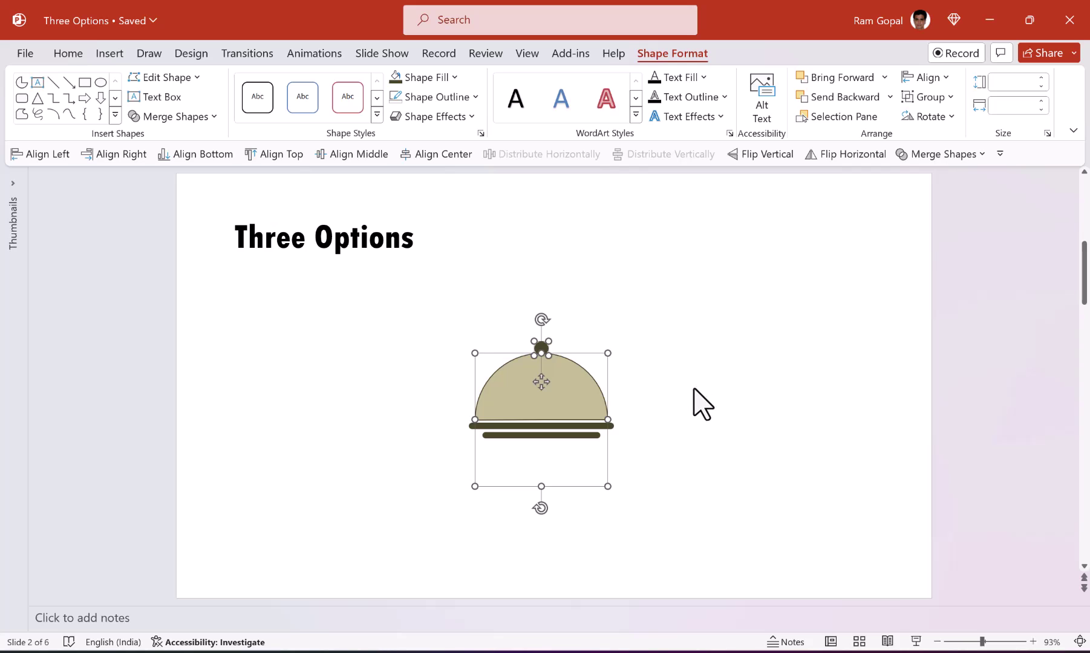
key("ctrl+g")
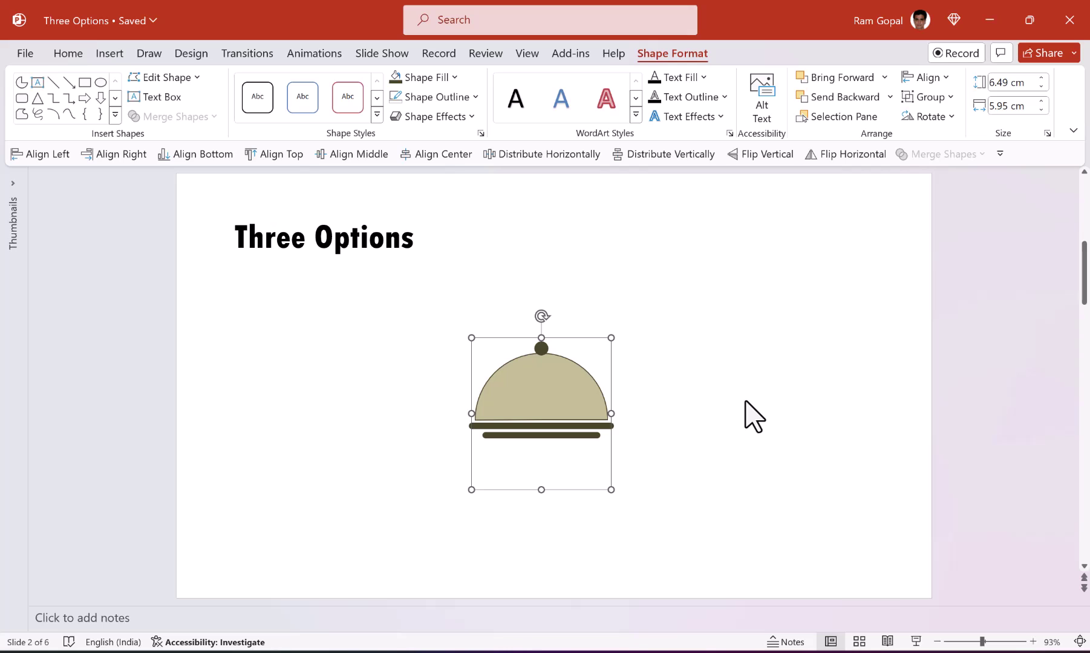
Copy the Option 1 heading and sample caption from slide 1 and paste them onto slide 2
scroll(747, 413, "up", 1)
left_click(354, 496)
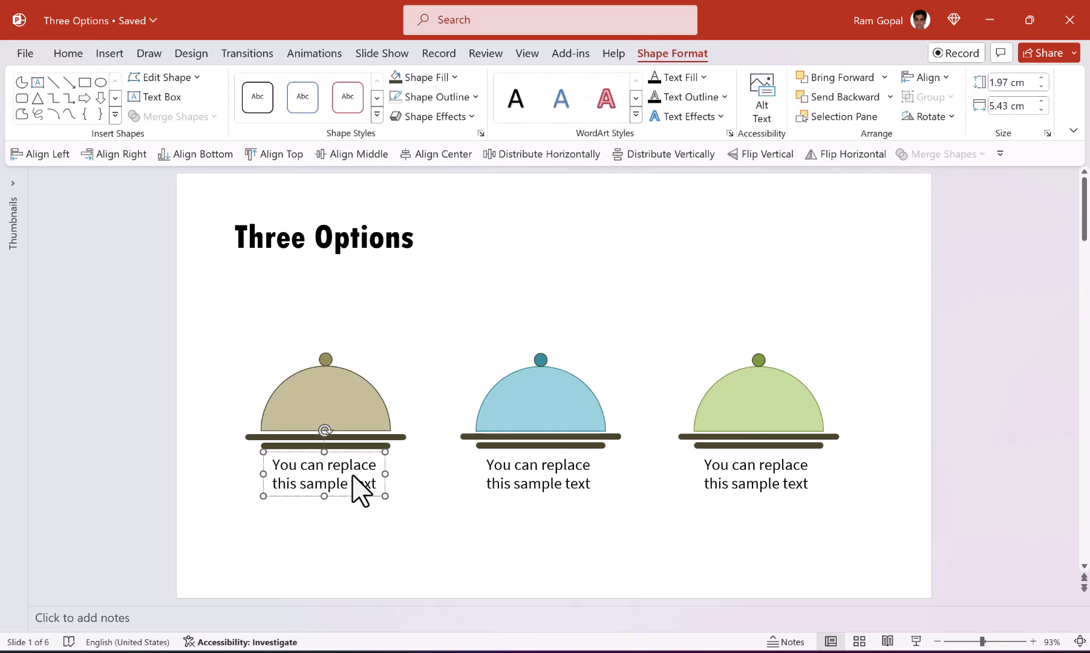
left_click_drag(167, 386, 430, 441)
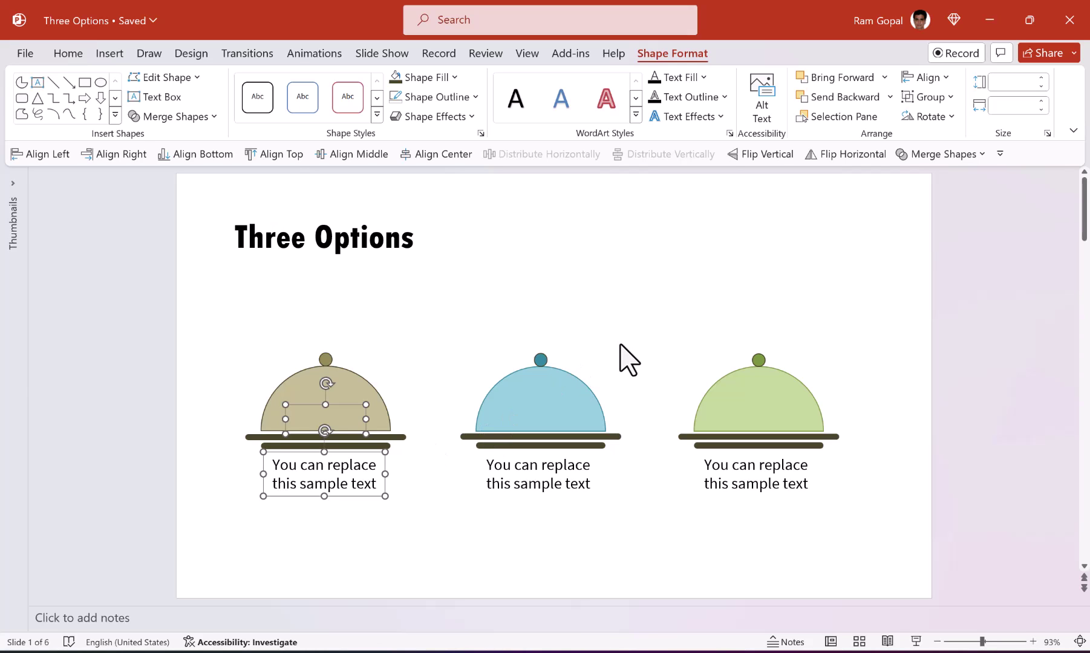
key("ctrl+c")
scroll(629, 360, "down", 1)
key("ctrl+v")
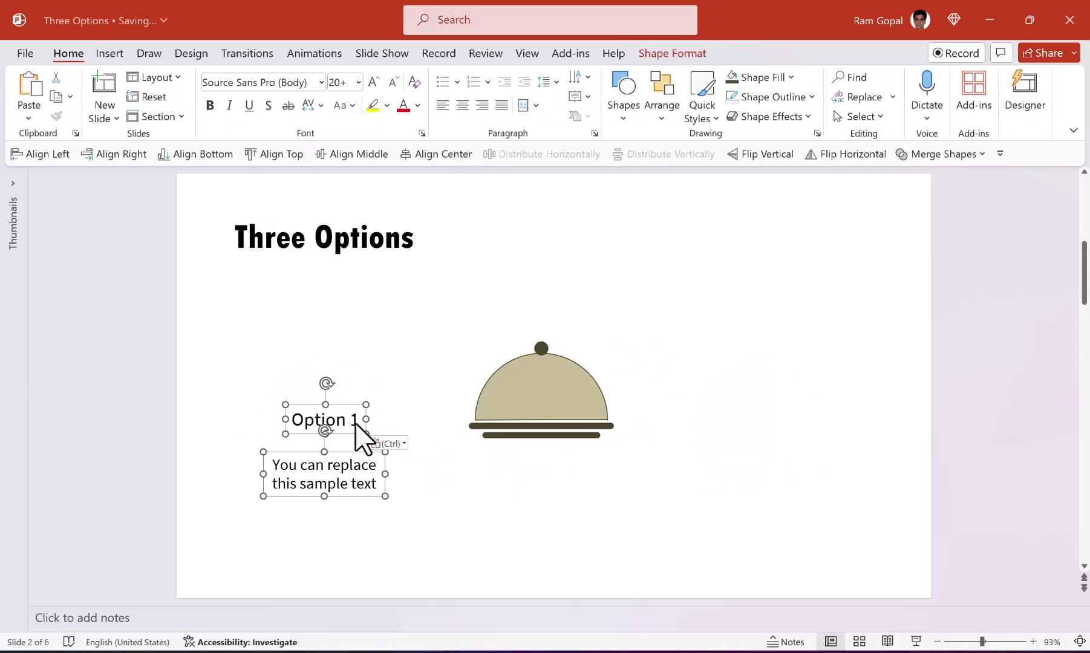
Position the pasted text under the cloche and send the Option 1 heading behind the dome
left_click_drag(353, 421, 562, 388)
right_click(560, 390)
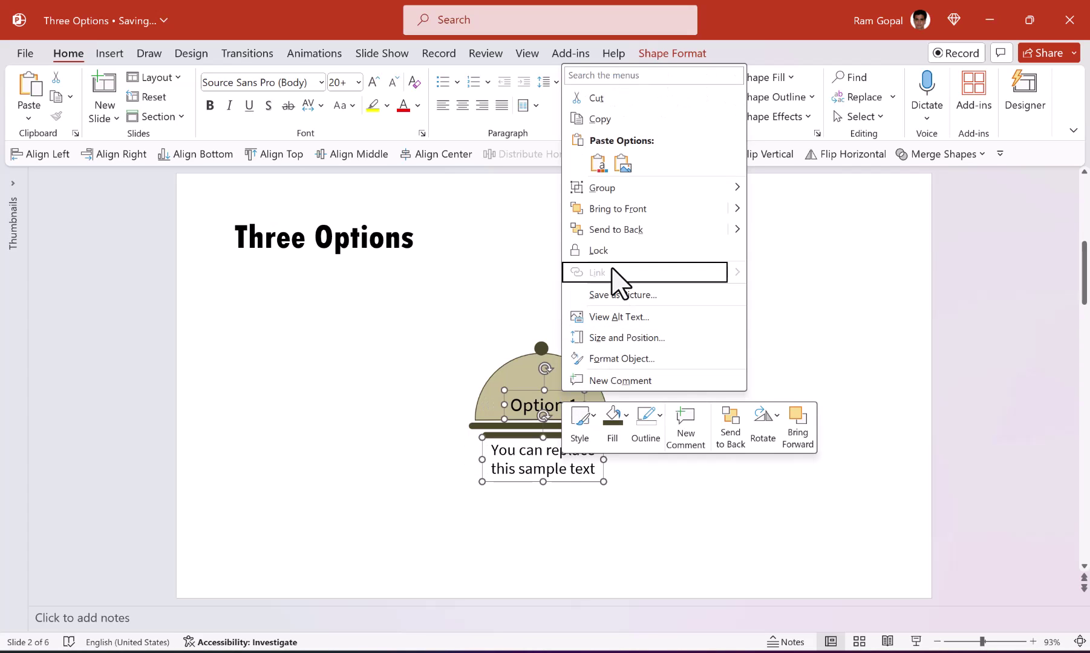
left_click(628, 243)
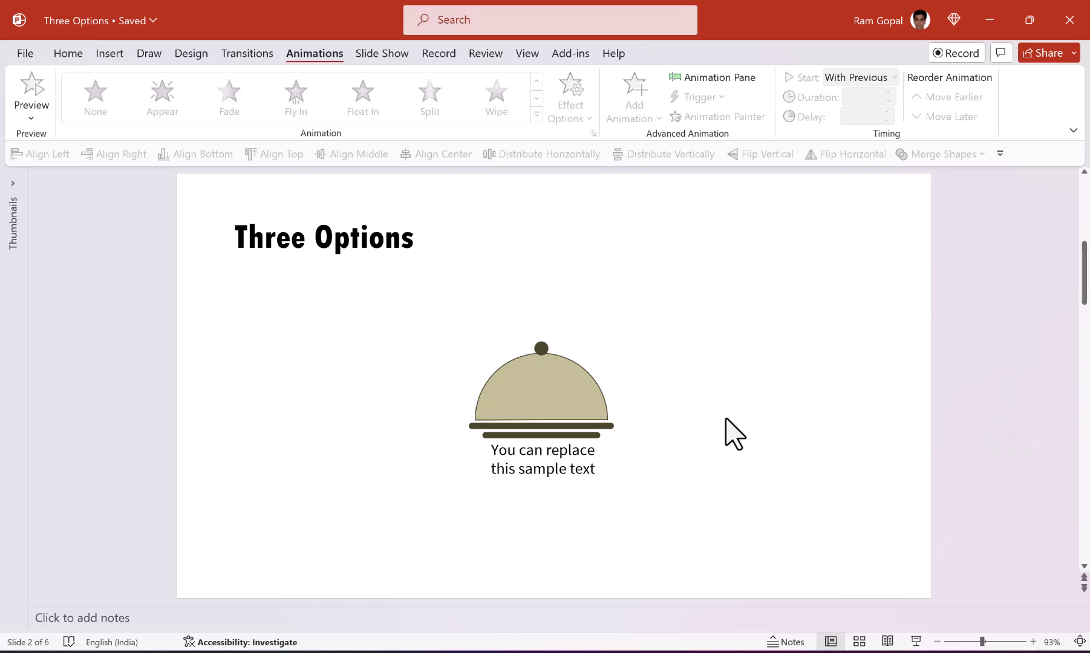
left_click(542, 384)
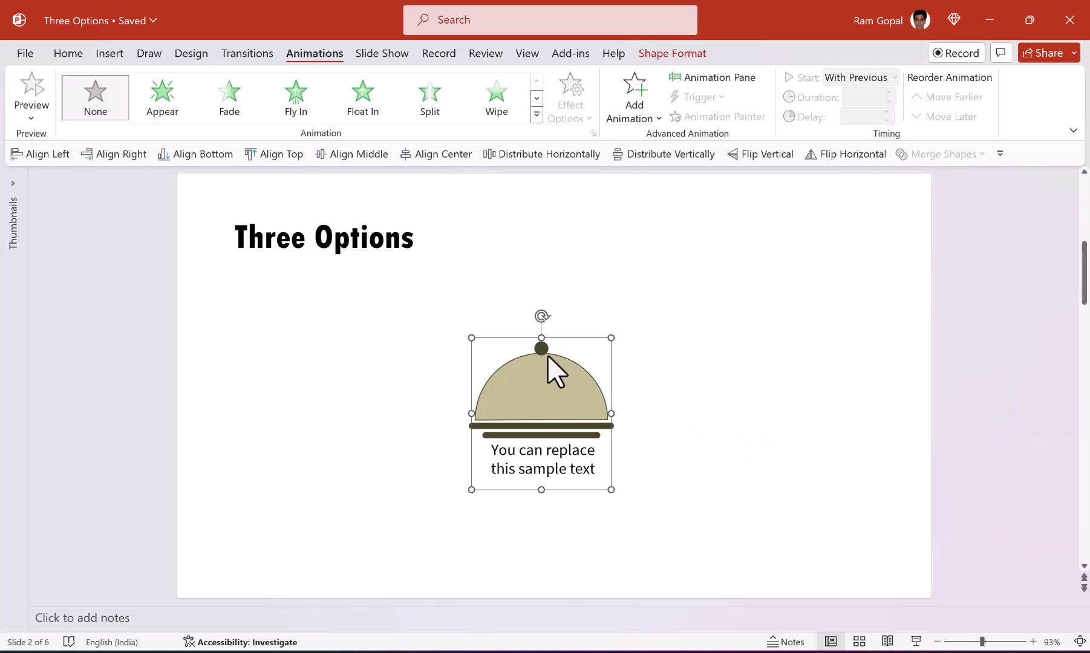
left_click_drag(542, 316, 391, 415)
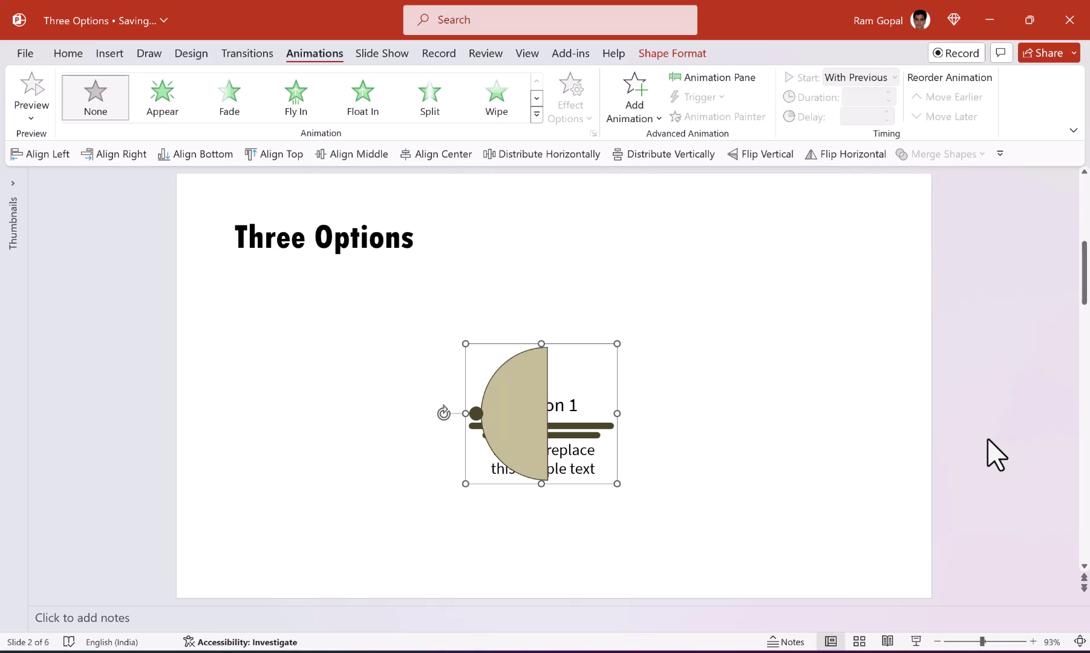
key("ctrl+z")
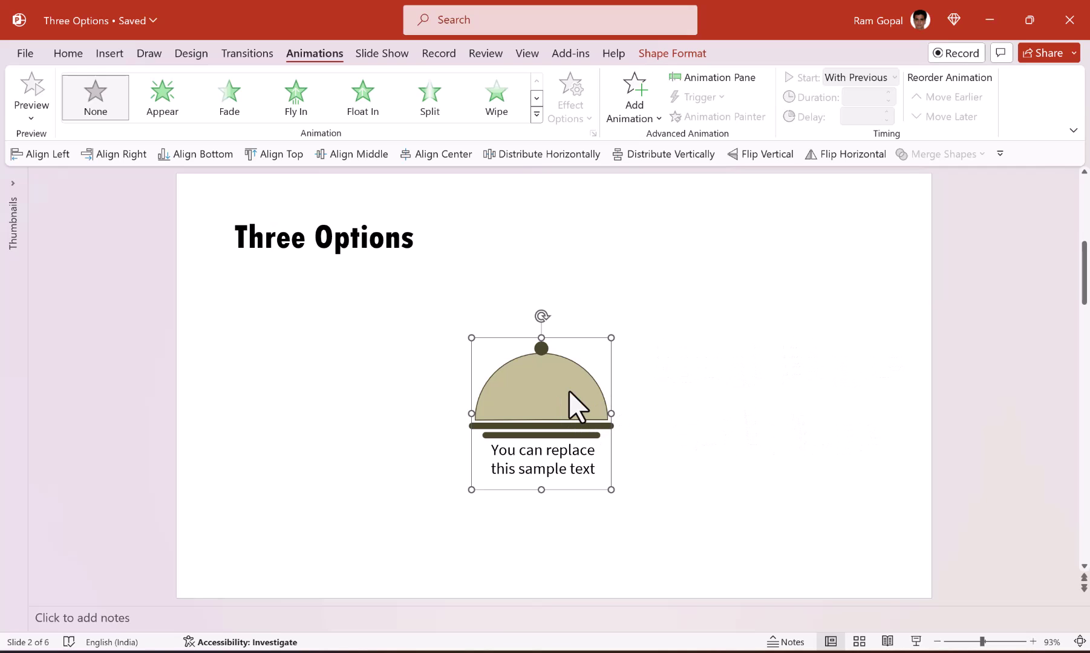
Duplicate the dome, flip the copy upside down, set it left of the cloche, and group them
key("ctrl+d")
left_click_drag(566, 391, 677, 409)
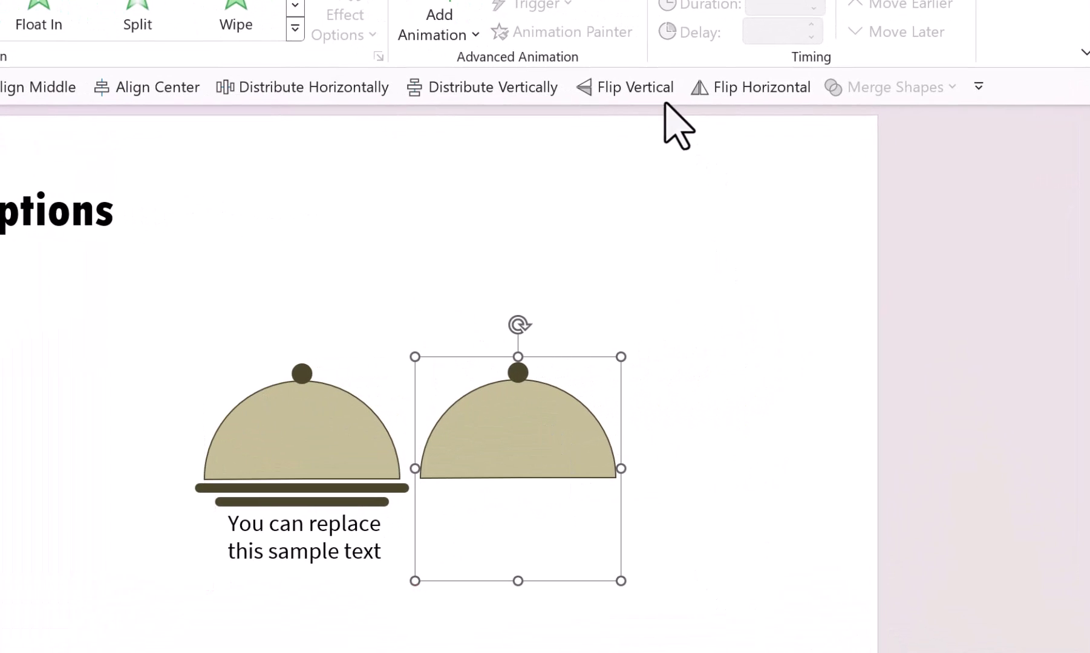
left_click(648, 91)
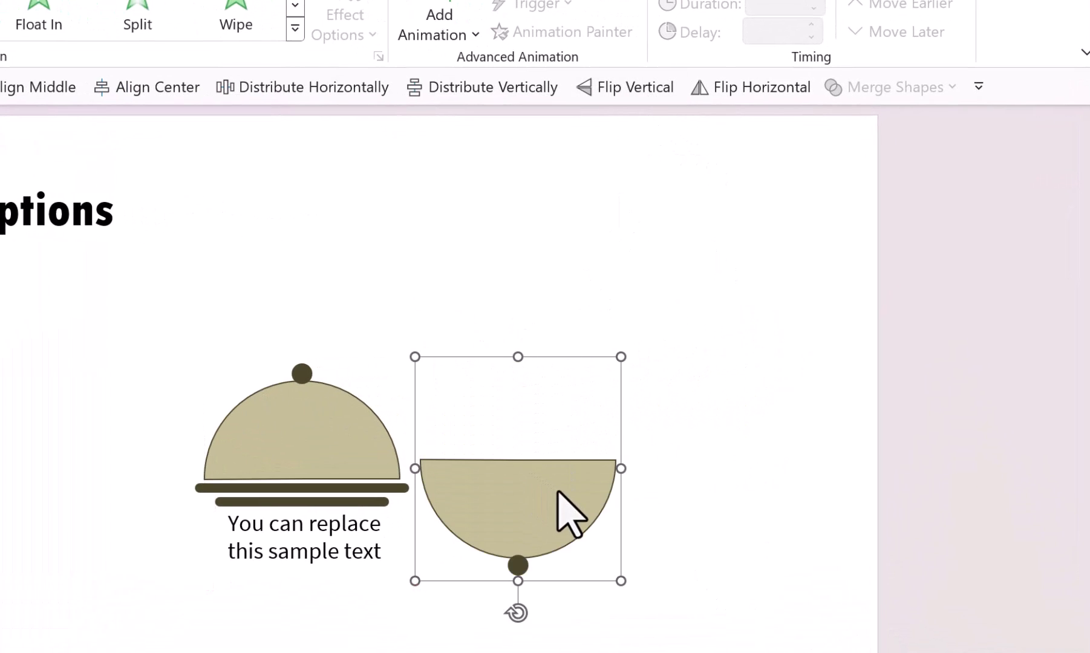
left_click_drag(568, 513, 150, 527)
left_click_drag(339, 462, 341, 464)
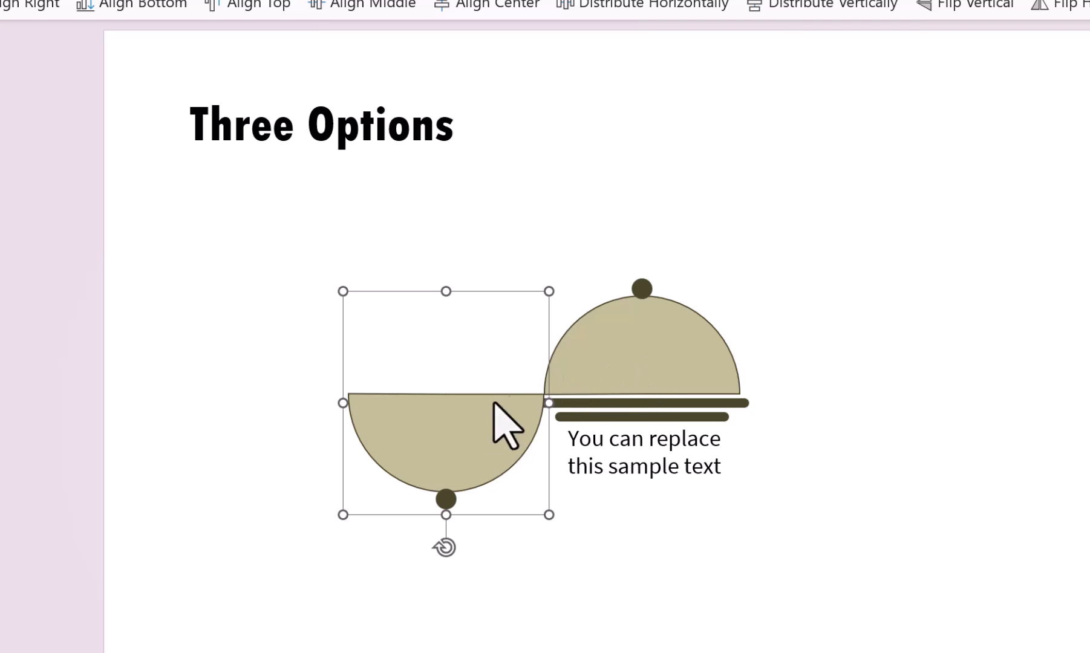
left_click(665, 351, "shift")
key("ctrl+g")
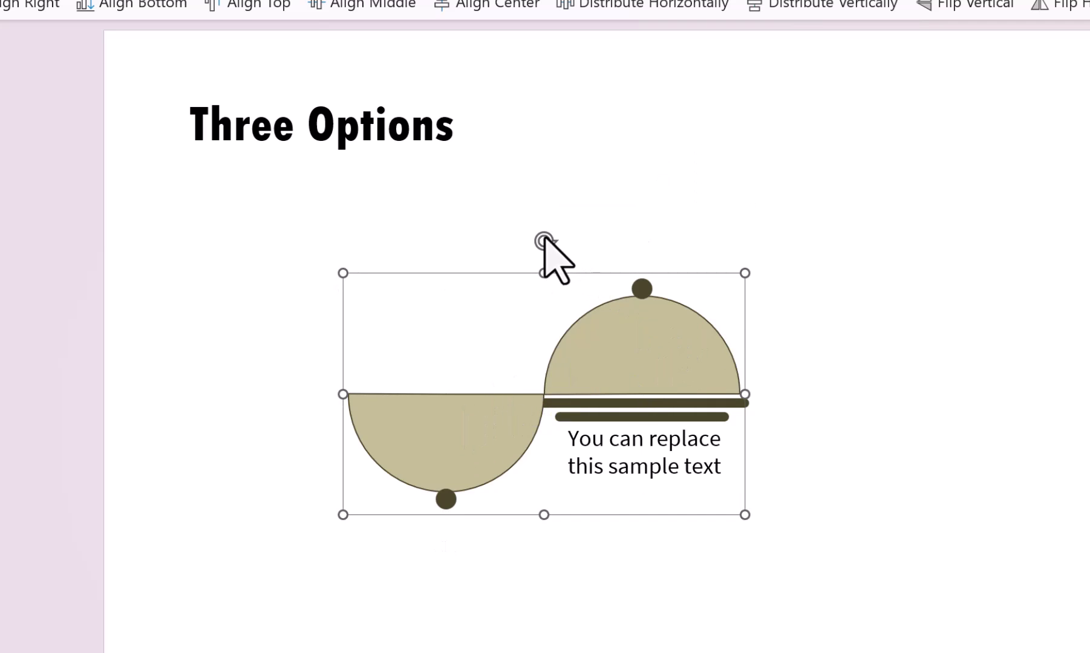
left_click_drag(543, 242, 391, 377)
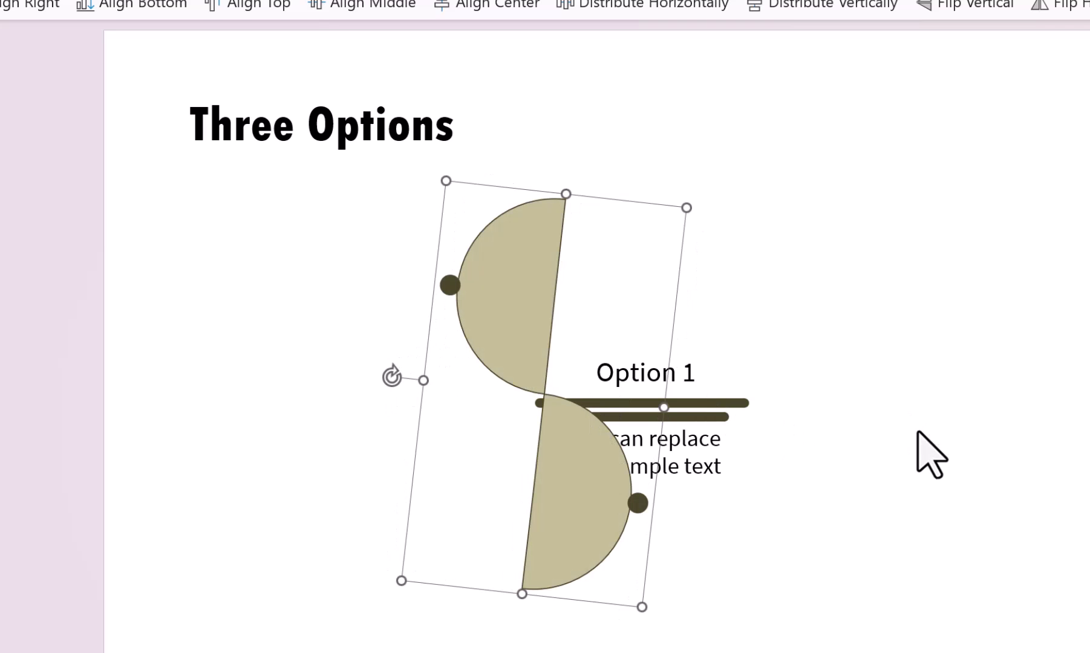
key("alt+Right")
key("alt+Right")
key("alt+Right")
key("alt+Right")
key("alt+Right")
key("alt+Right")
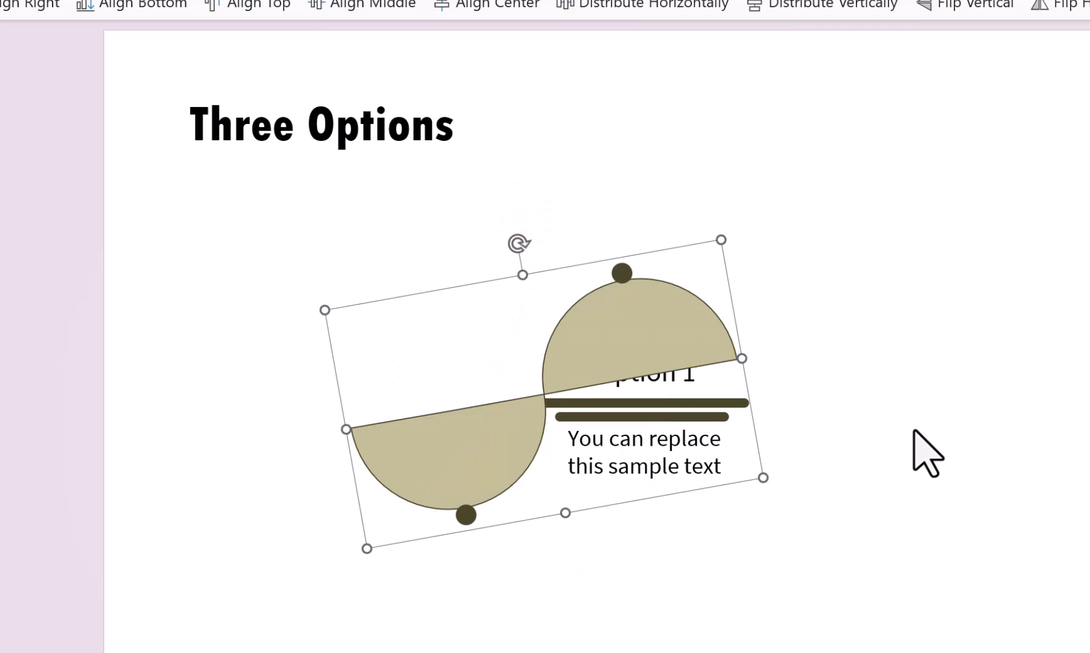
key("alt+Right")
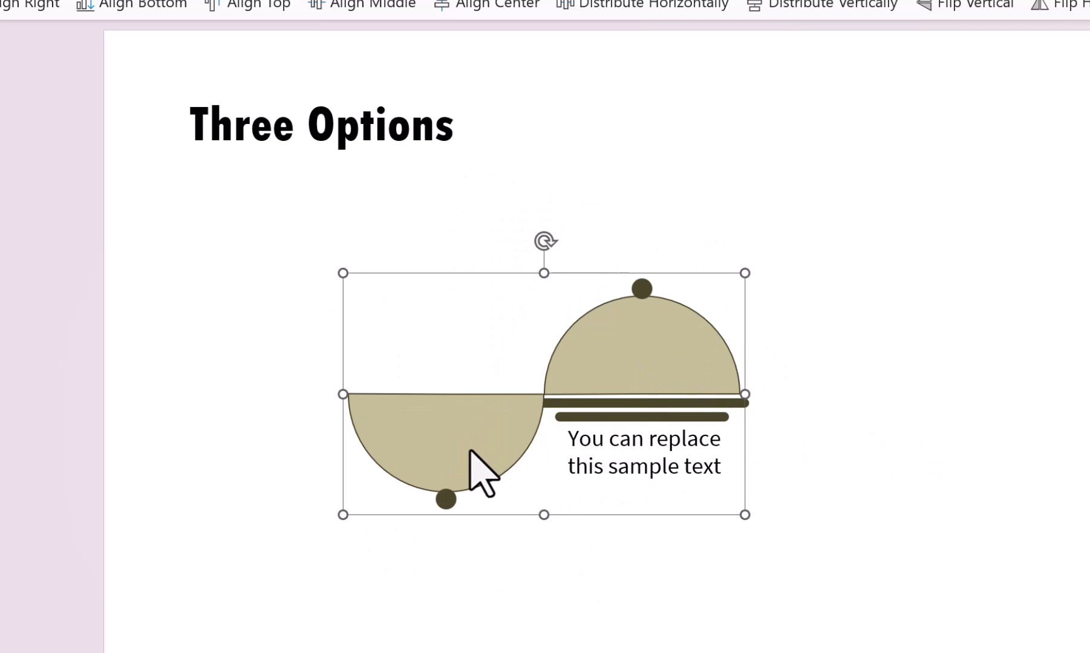
left_click(485, 422)
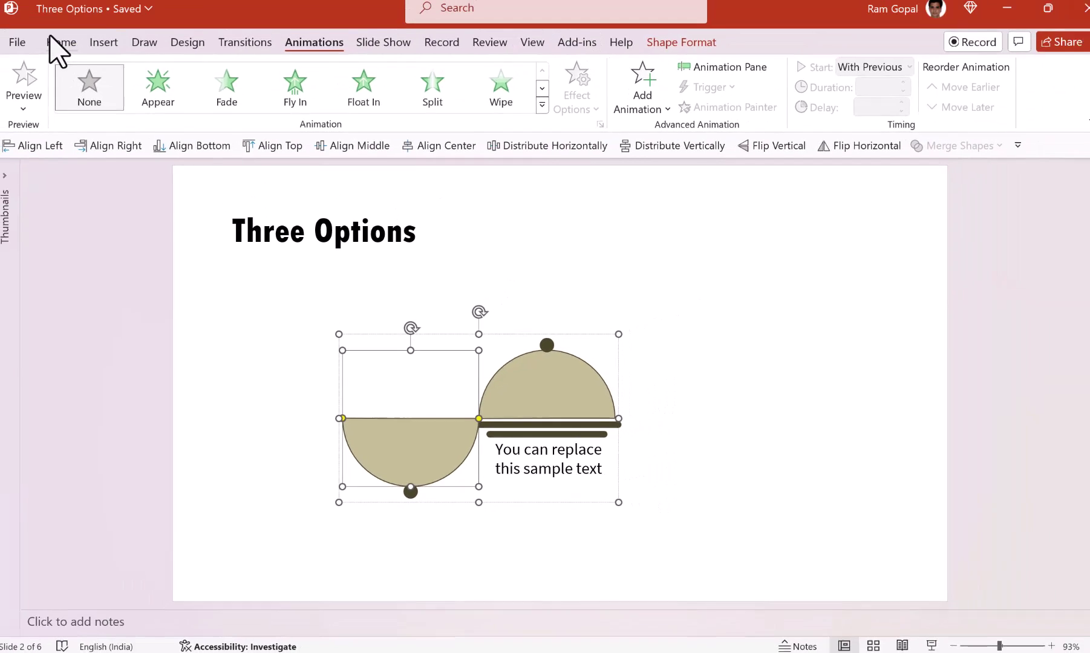
Set the half-dome's fill transparency to 100% in Format Shape
left_click(65, 53)
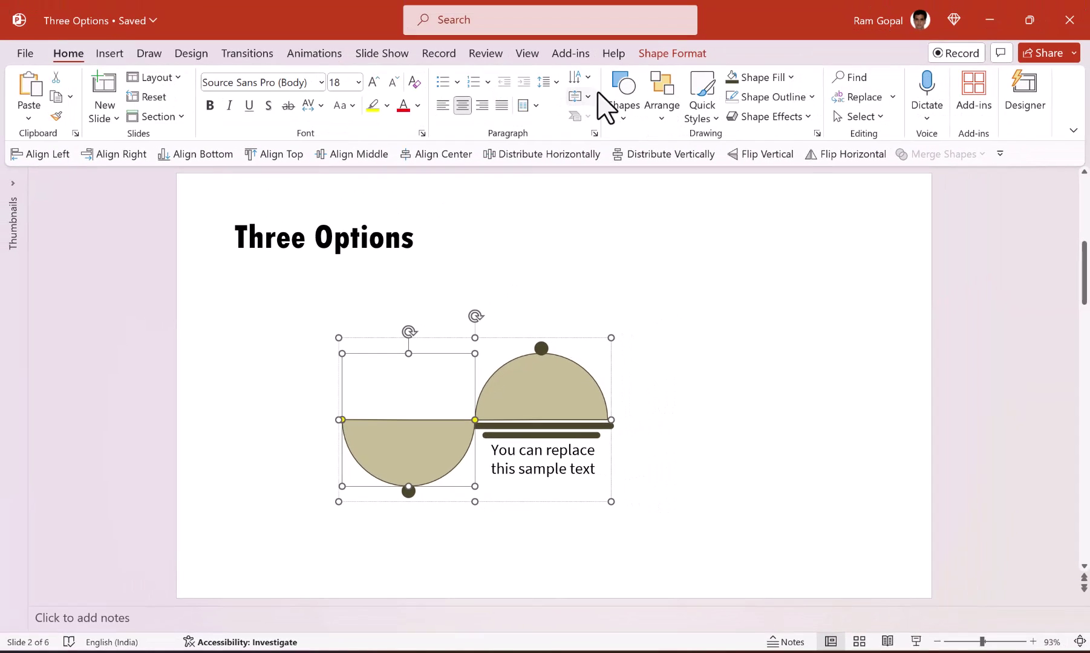
left_click(789, 78)
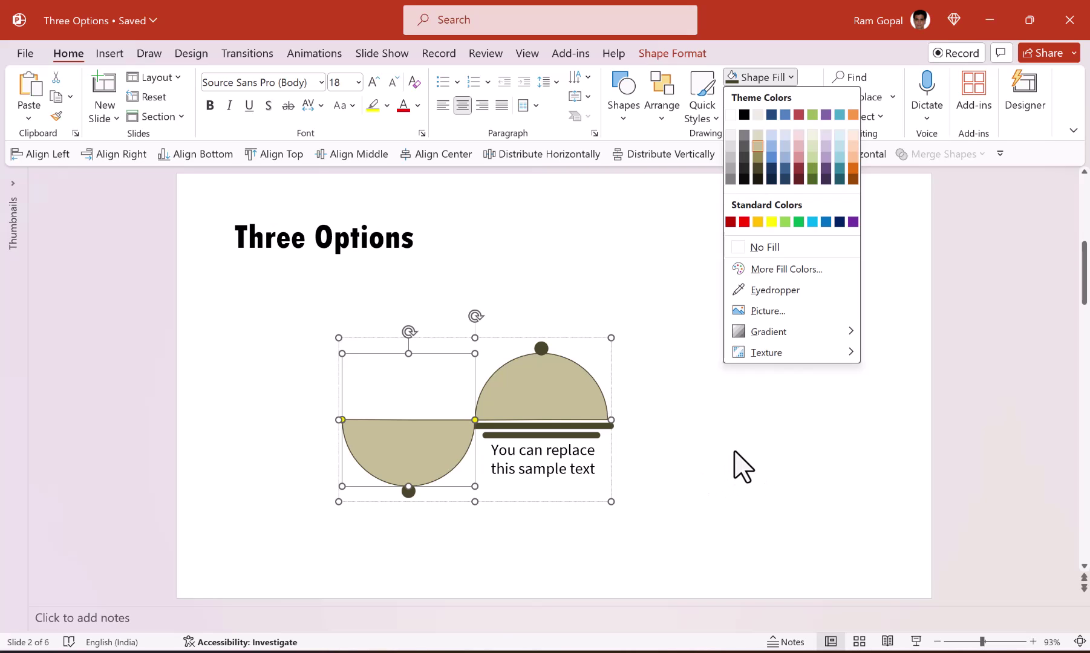
left_click(385, 428)
right_click(384, 428)
left_click(446, 616)
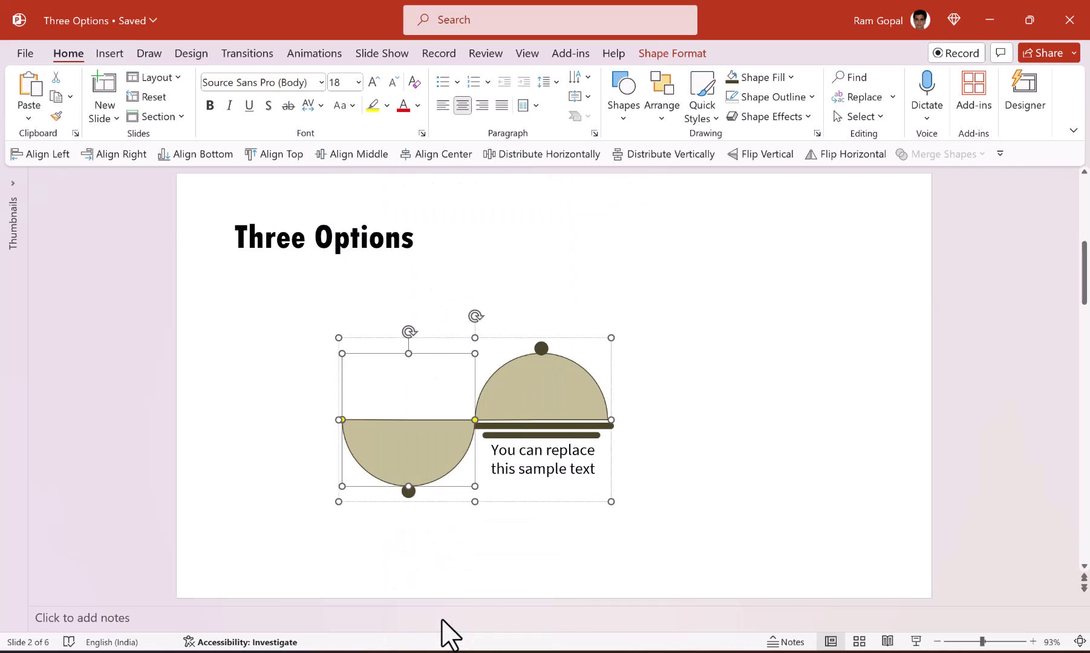
left_click(947, 270)
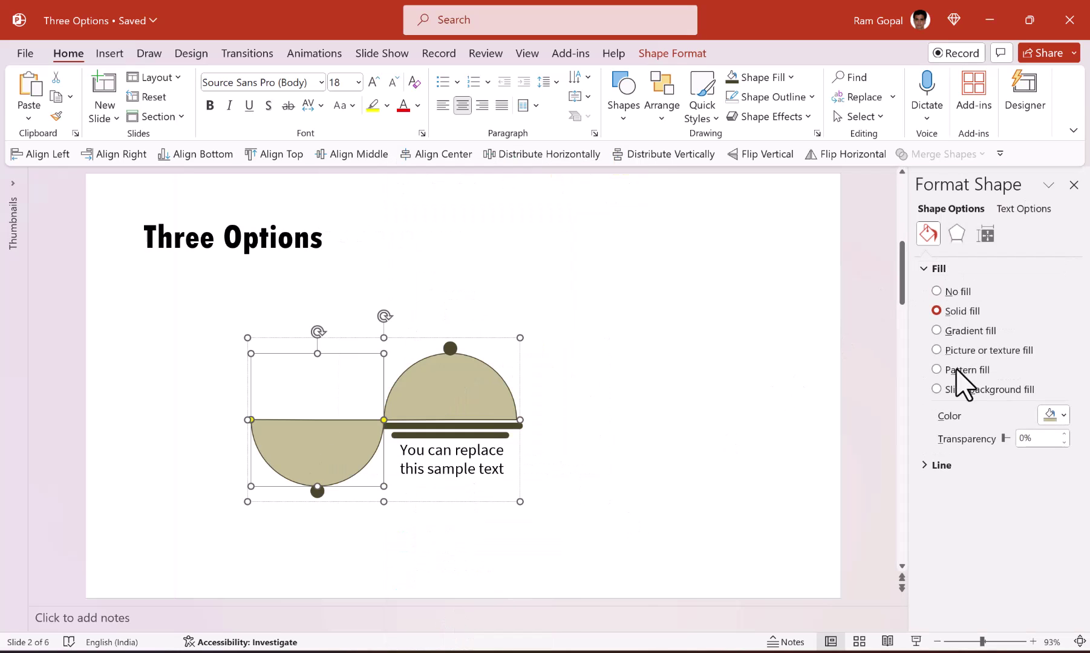
left_click_drag(1003, 437, 1029, 440)
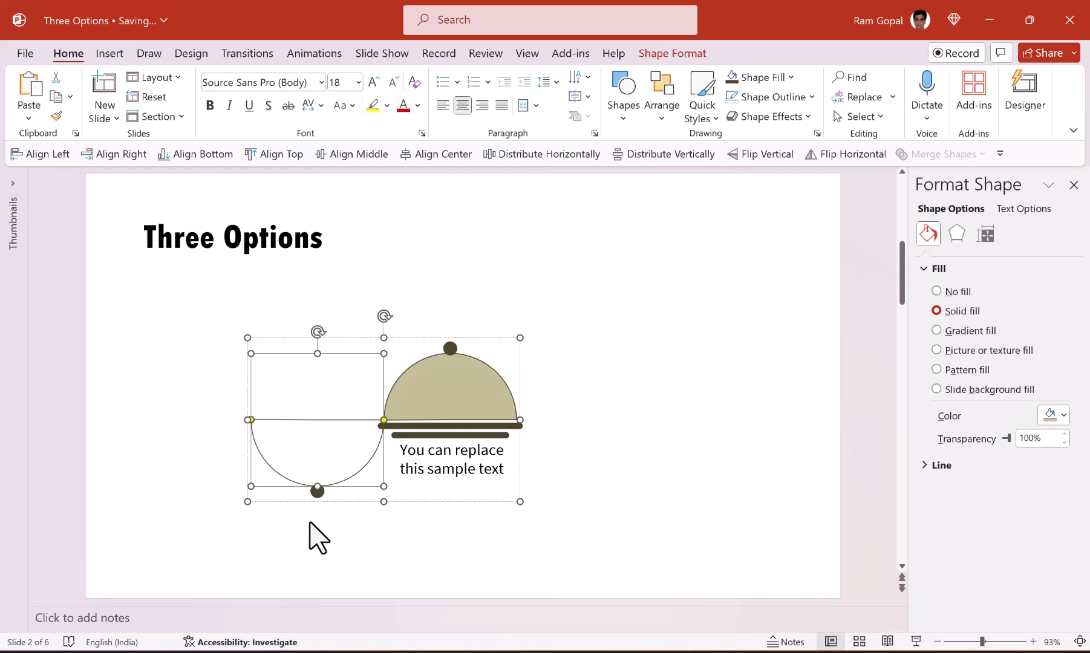
Make the knob fully transparent and the half-dome's outline 100% transparent
left_click(317, 493)
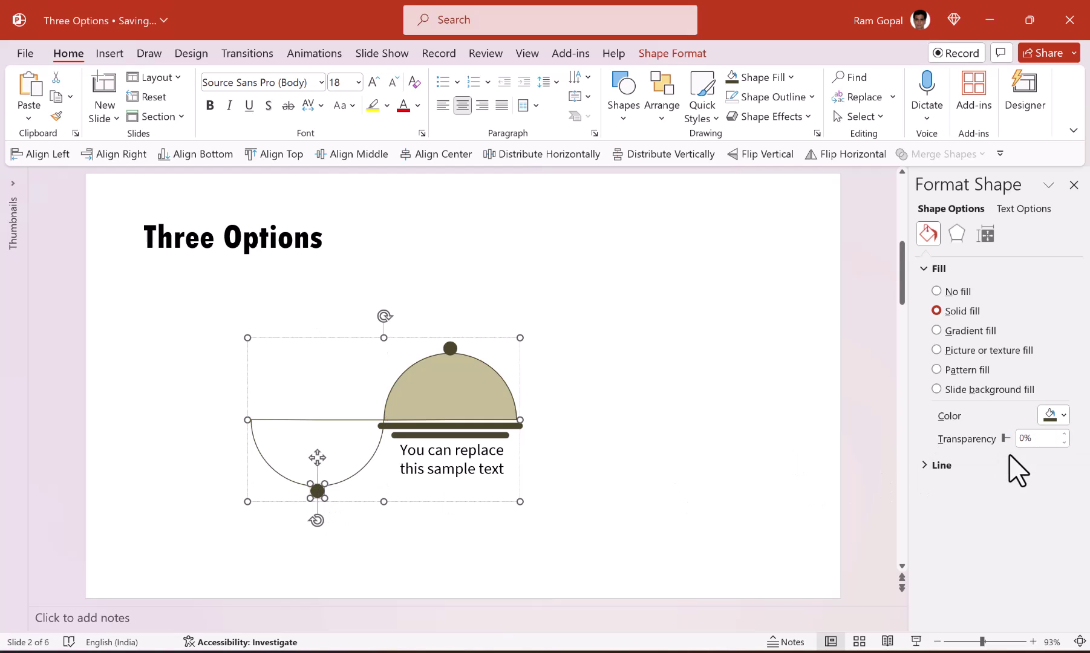
left_click_drag(1003, 439, 1056, 456)
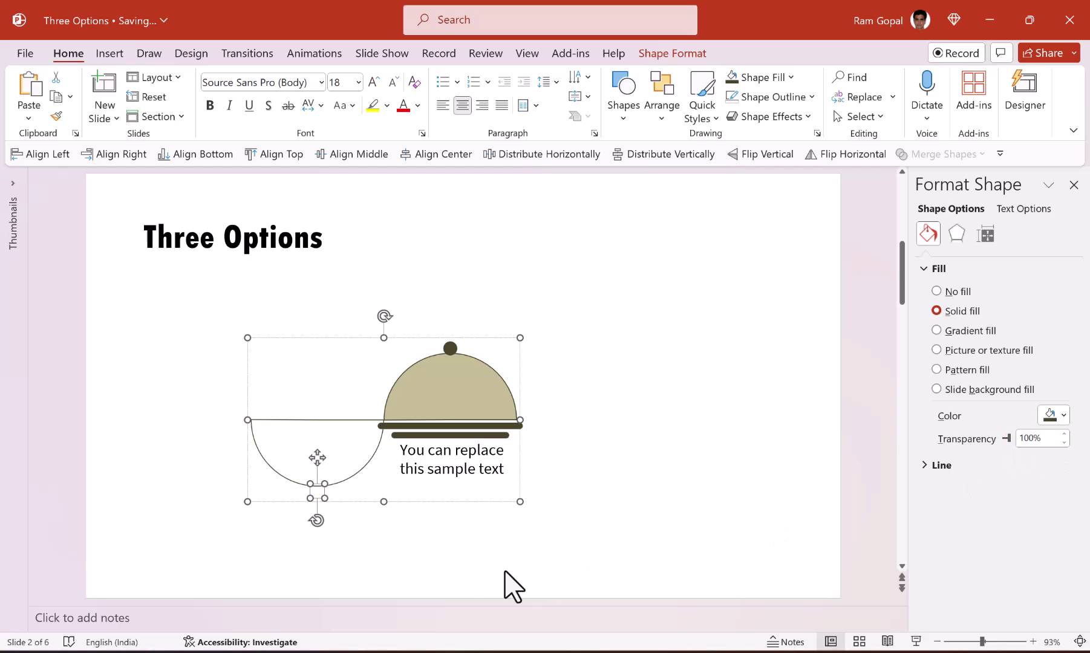
left_click(355, 442)
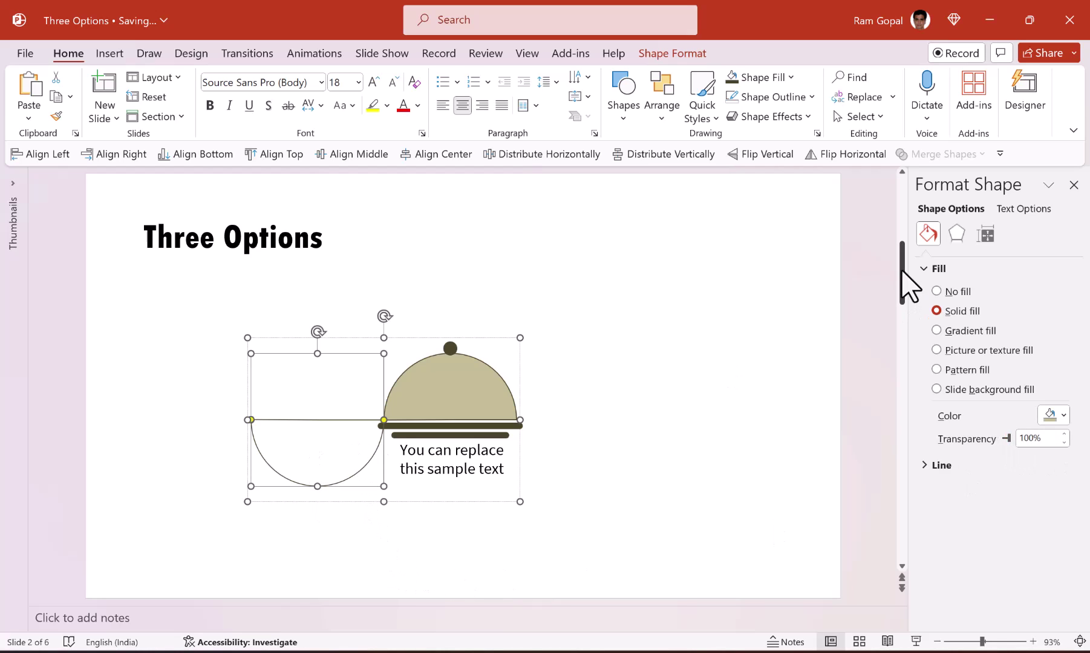
left_click(935, 466)
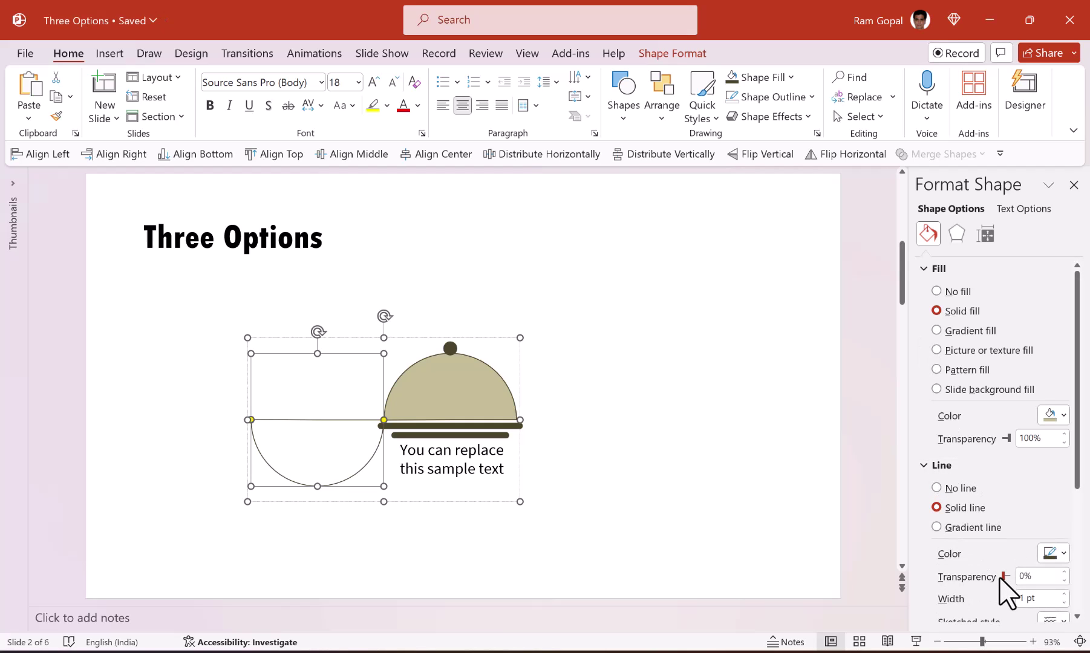
left_click_drag(1003, 576, 1042, 582)
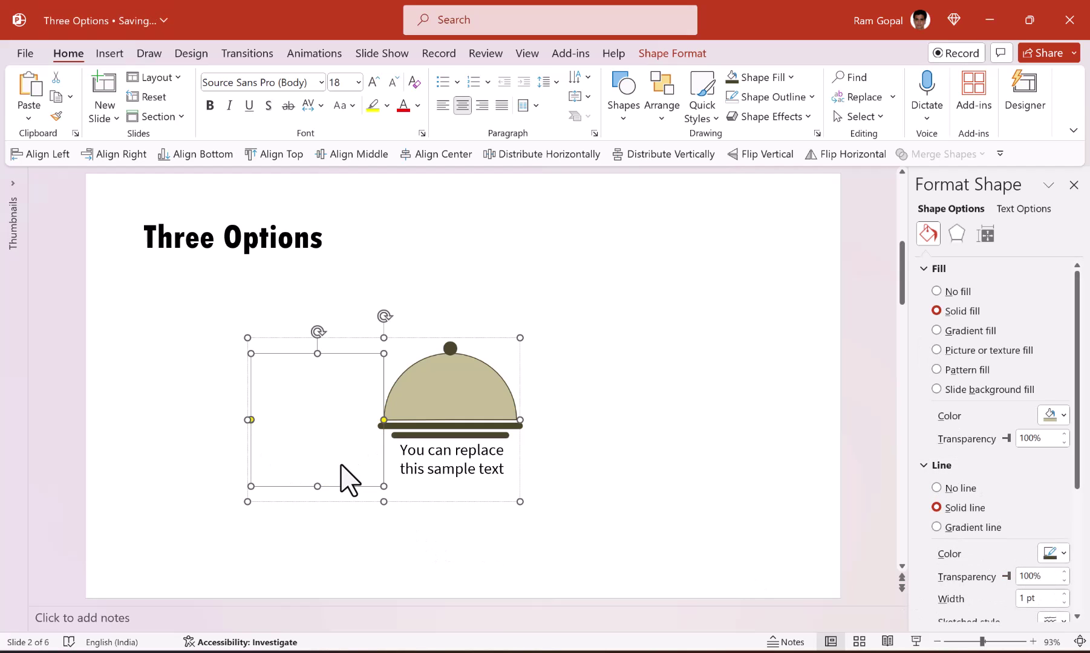
Check that the ghost half-dome is invisible by selecting it within the group
left_click(662, 430)
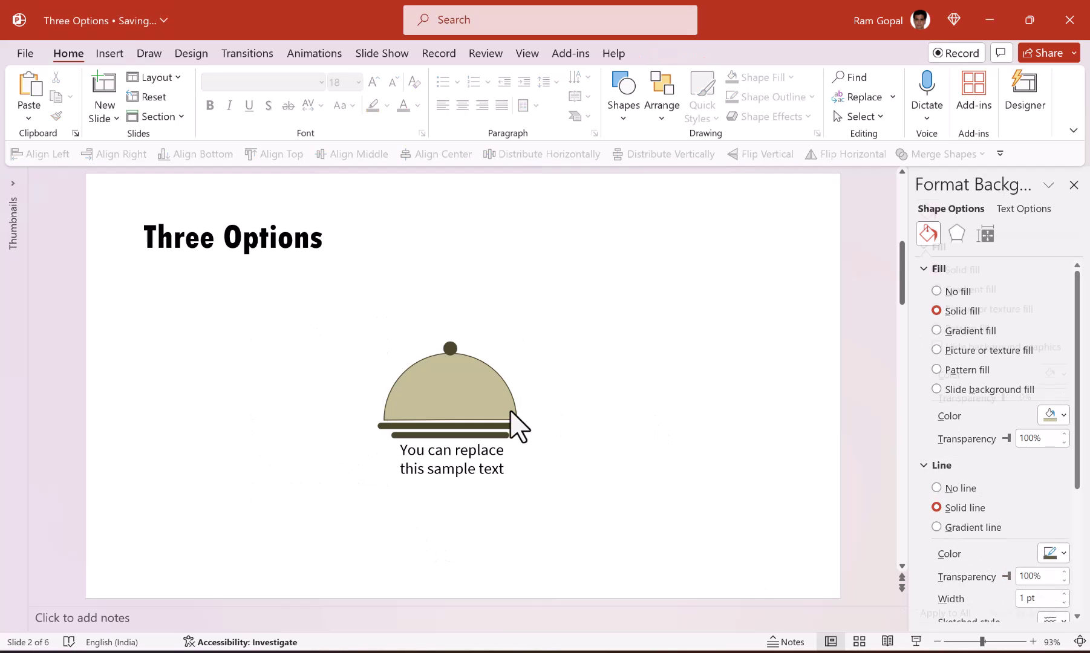
left_click(319, 445)
left_click(340, 445)
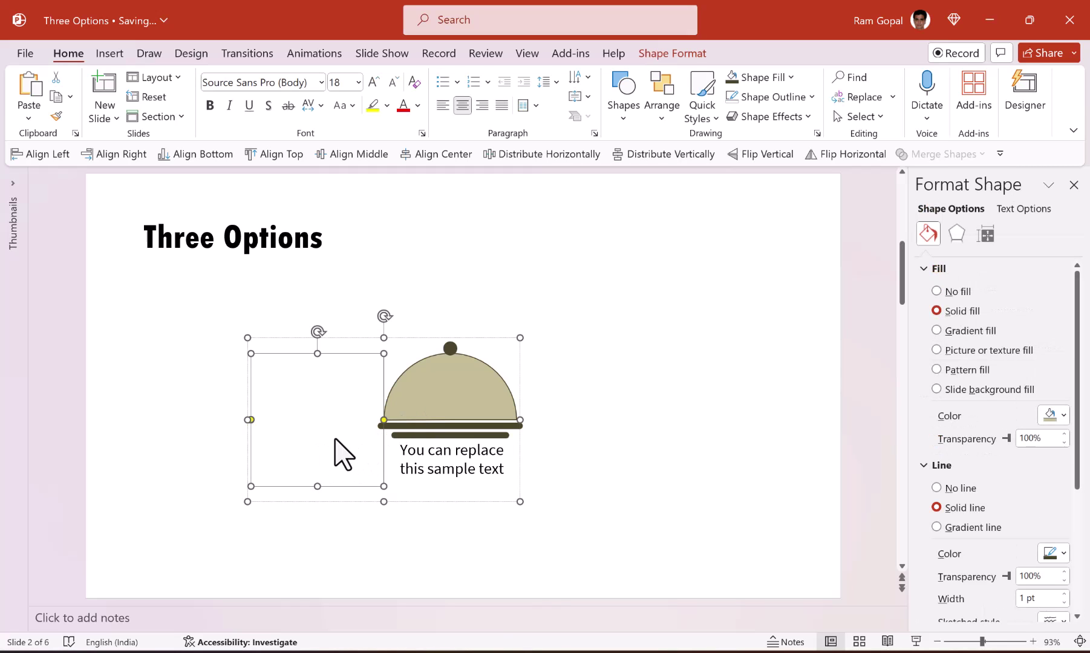
left_click(624, 423)
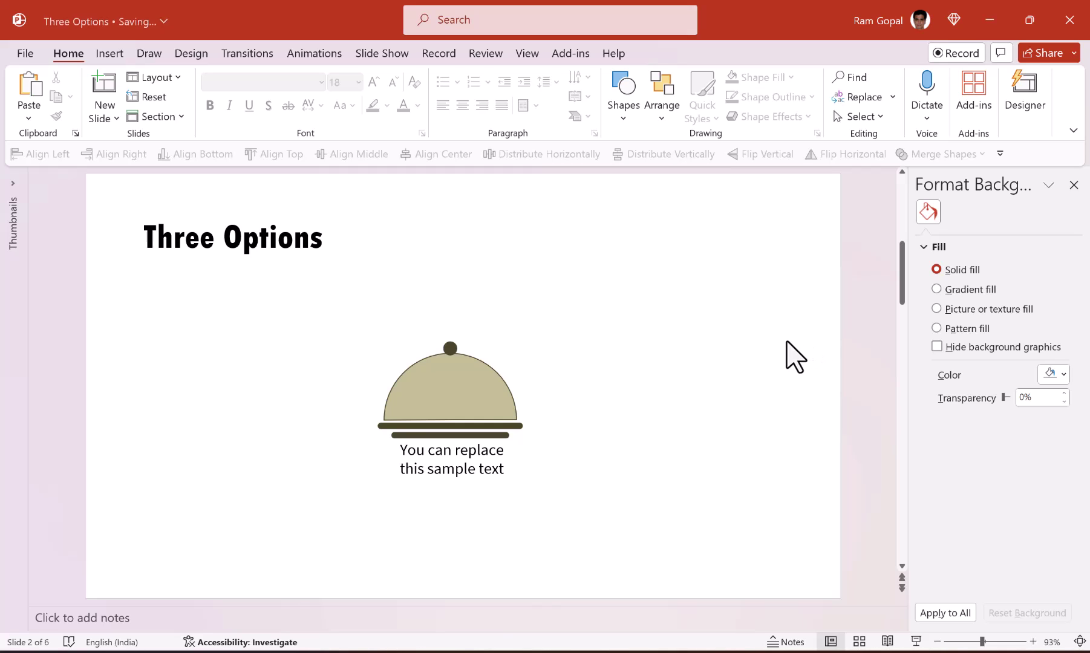
Apply a Spin animation to the cloche group with Quarter Spin and Counterclockwise effect options
left_click(427, 370)
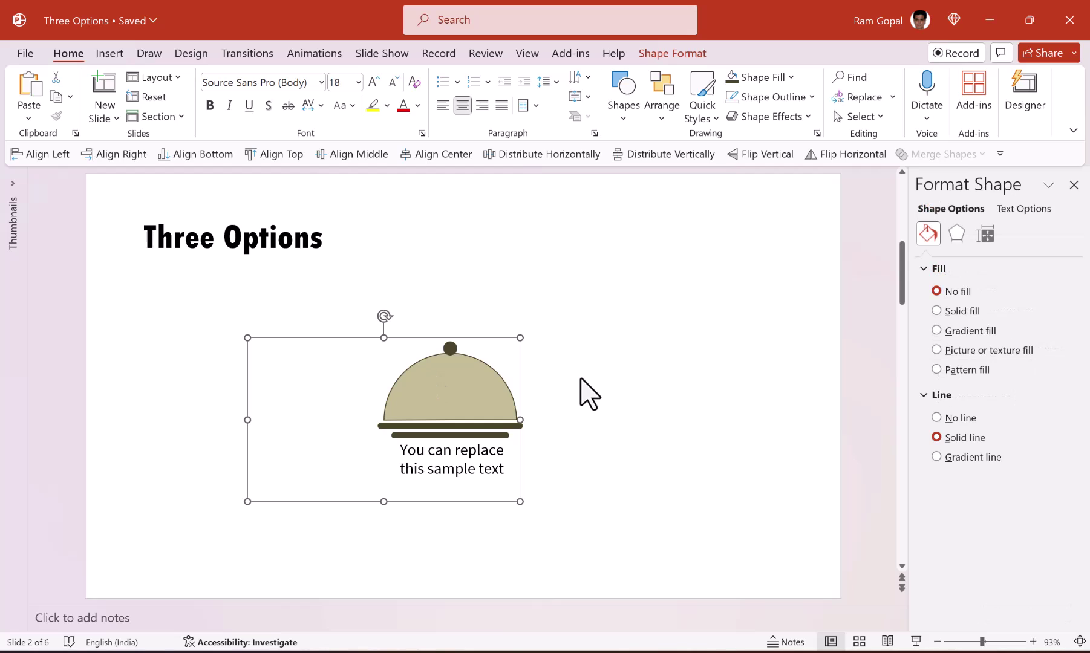
left_click(332, 59)
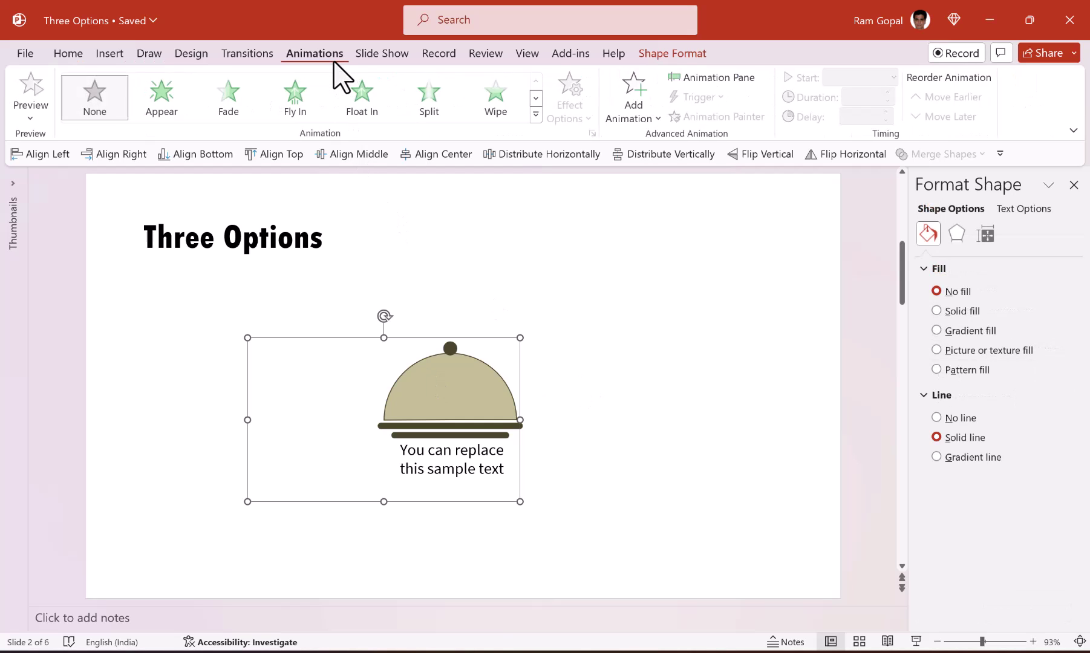
left_click(538, 115)
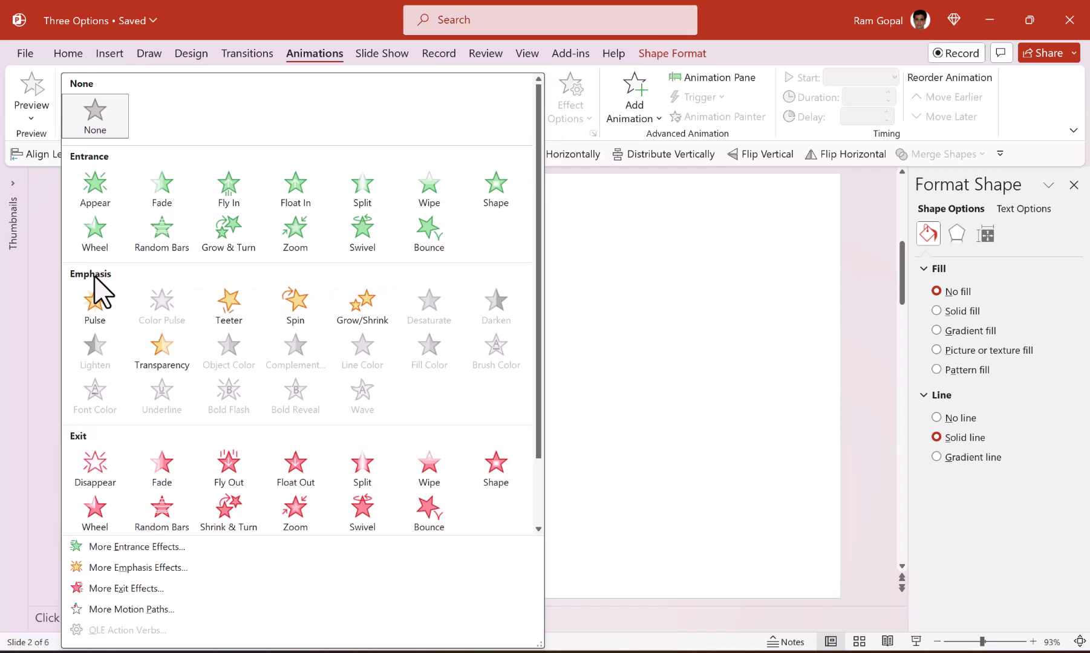
left_click(299, 310)
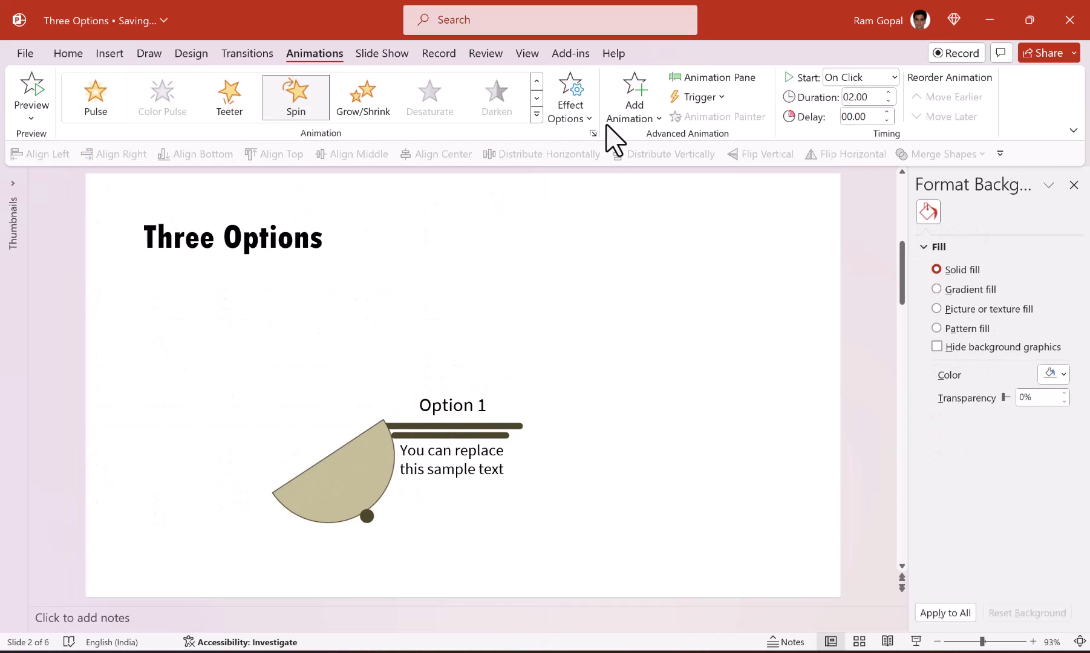
left_click(584, 106)
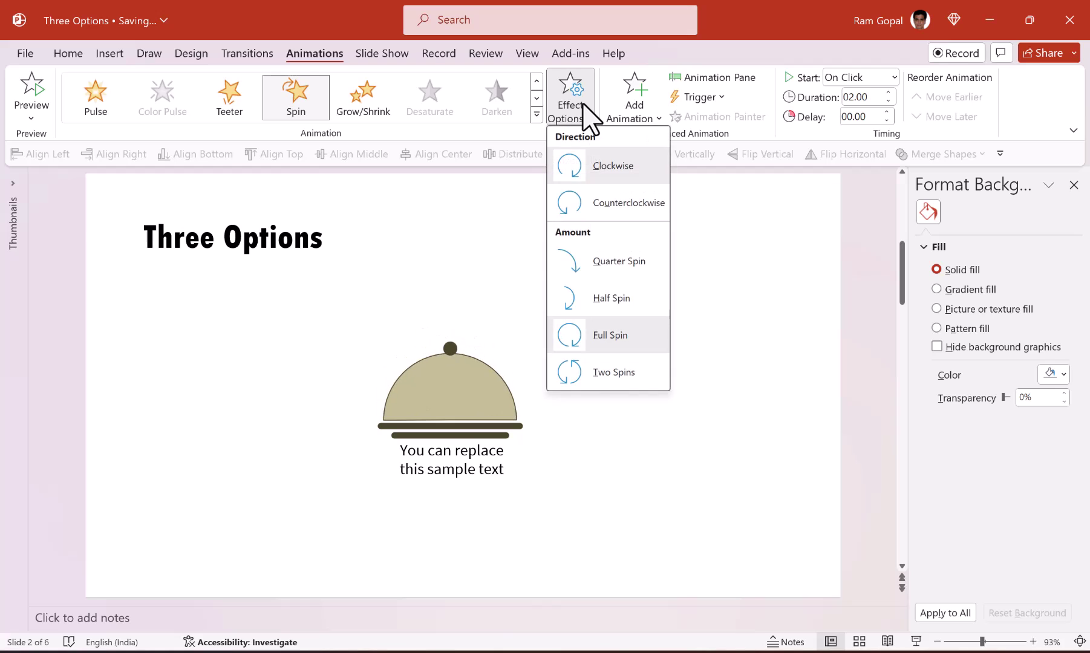
left_click(618, 269)
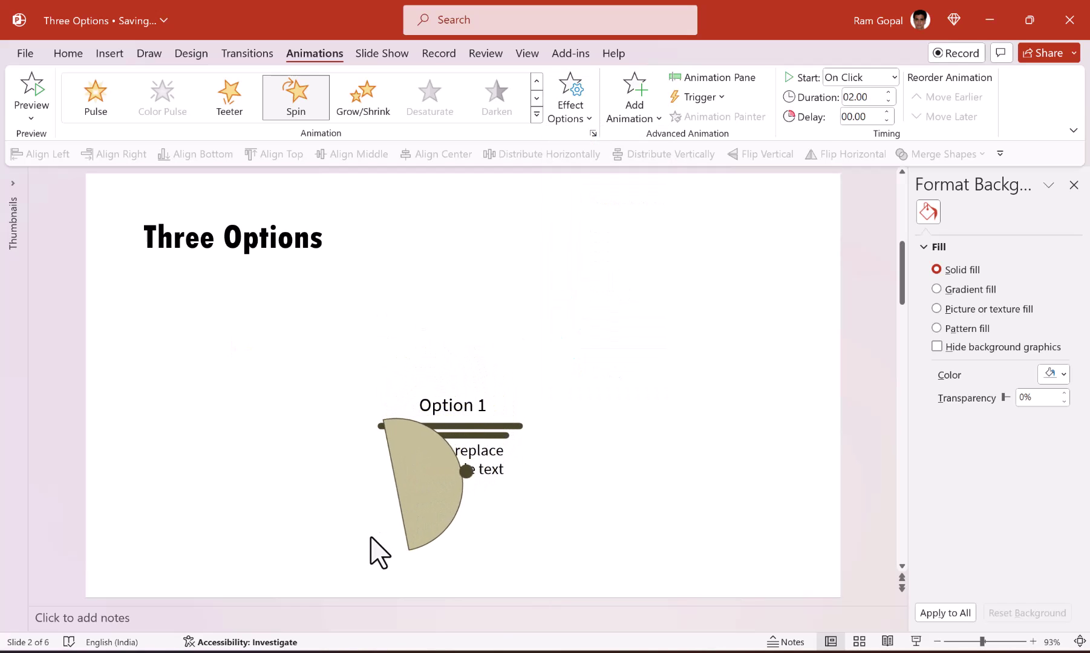
left_click(585, 91)
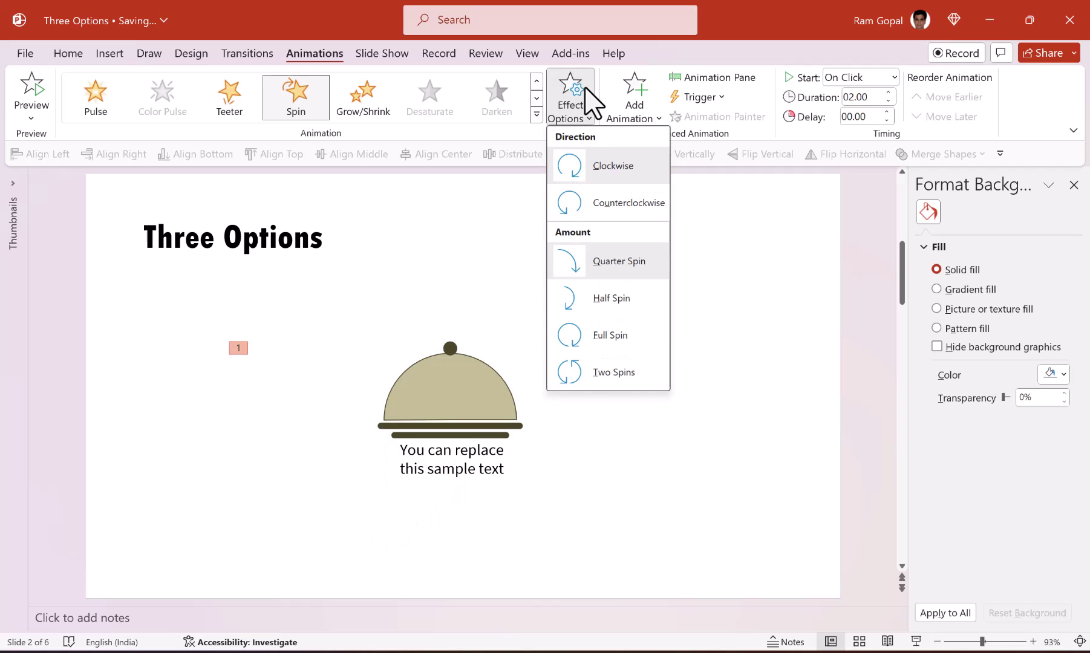
left_click(600, 205)
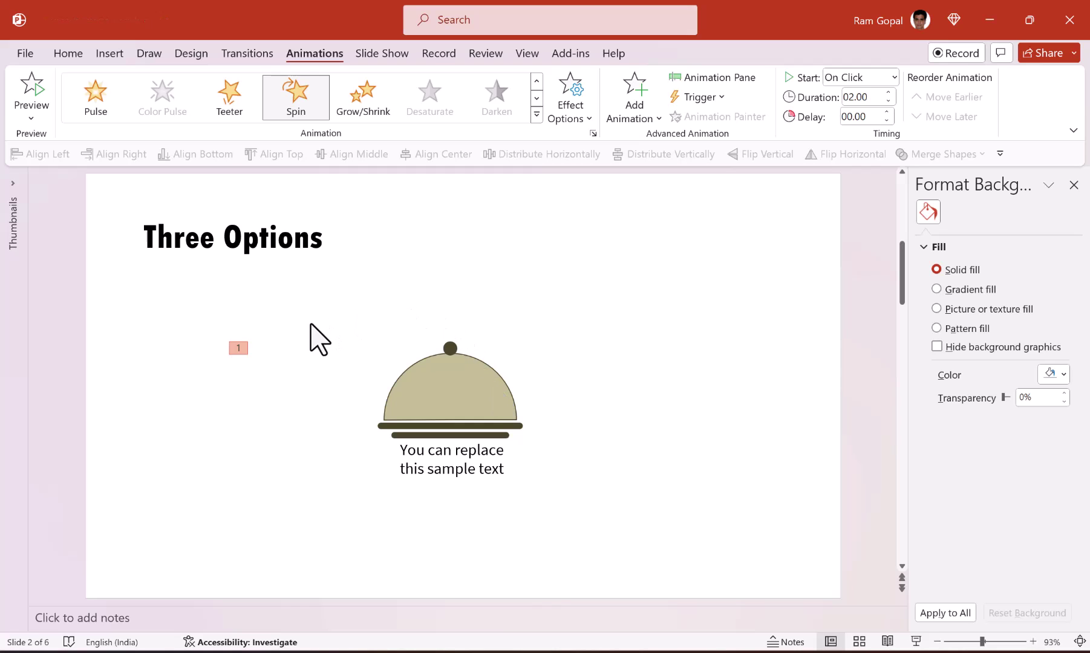
Give the sample text a Fade entrance starting After Previous, then show the Animation Pane
left_click(487, 483)
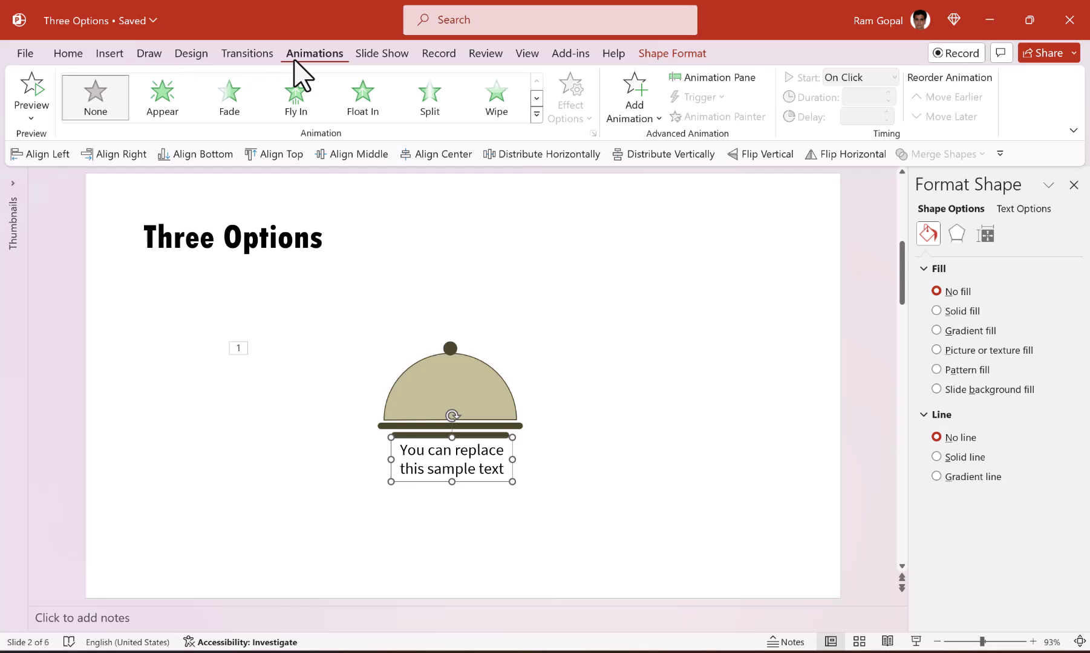
left_click(230, 100)
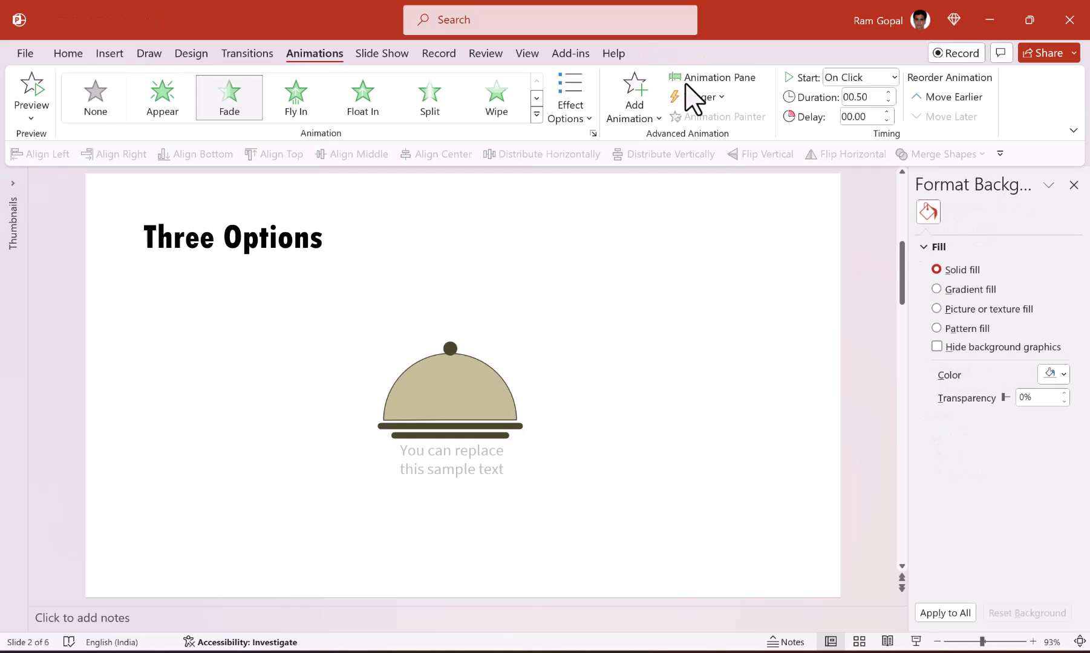
left_click(853, 77)
left_click(862, 134)
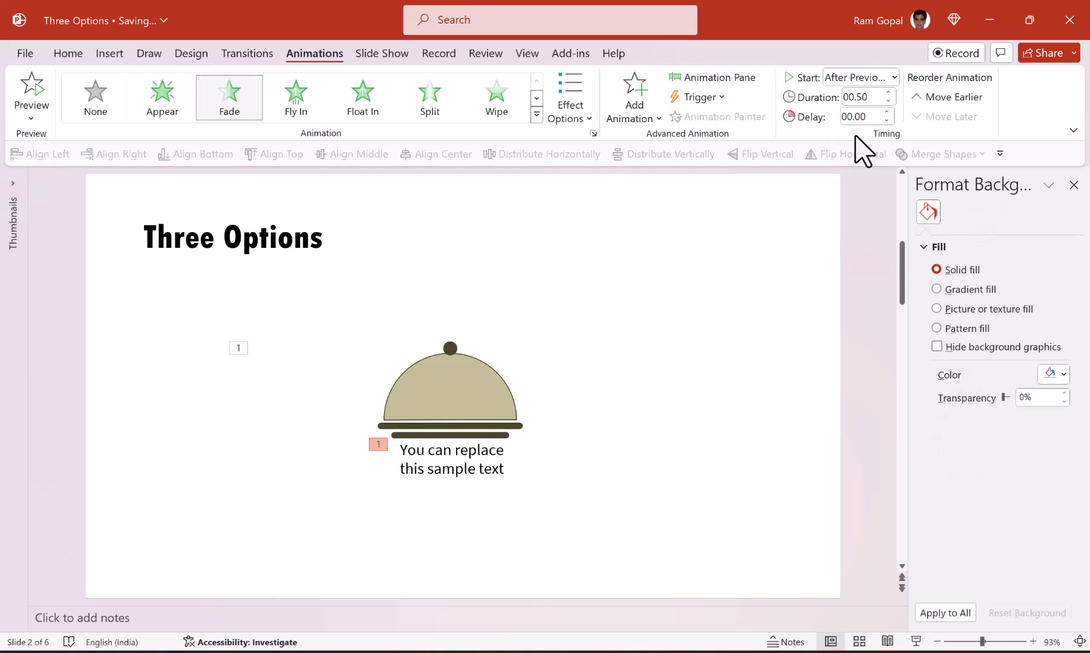
left_click(731, 76)
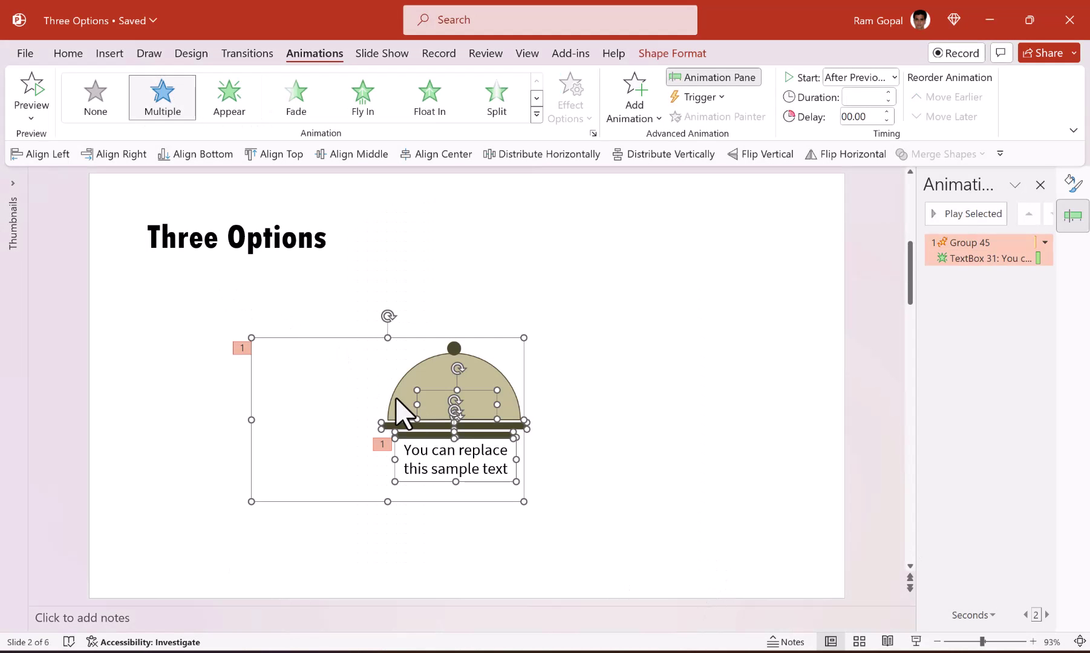
Shift the cloche group left and place a duplicate of it on the right side
left_click_drag(431, 377, 229, 377)
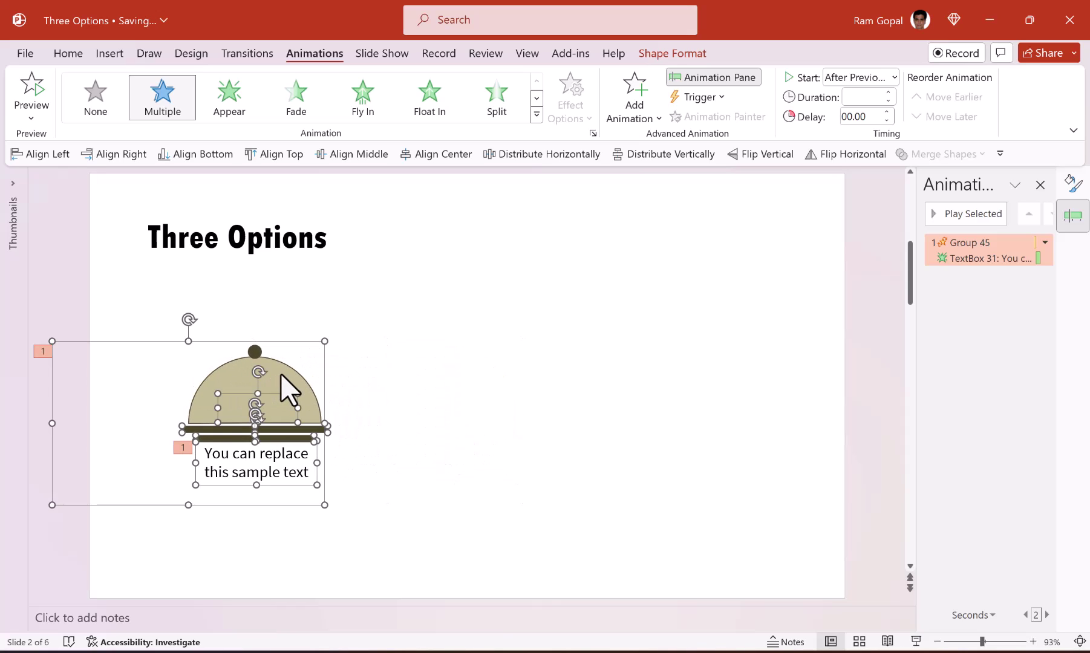
key("ctrl+d")
left_click_drag(294, 382, 750, 374)
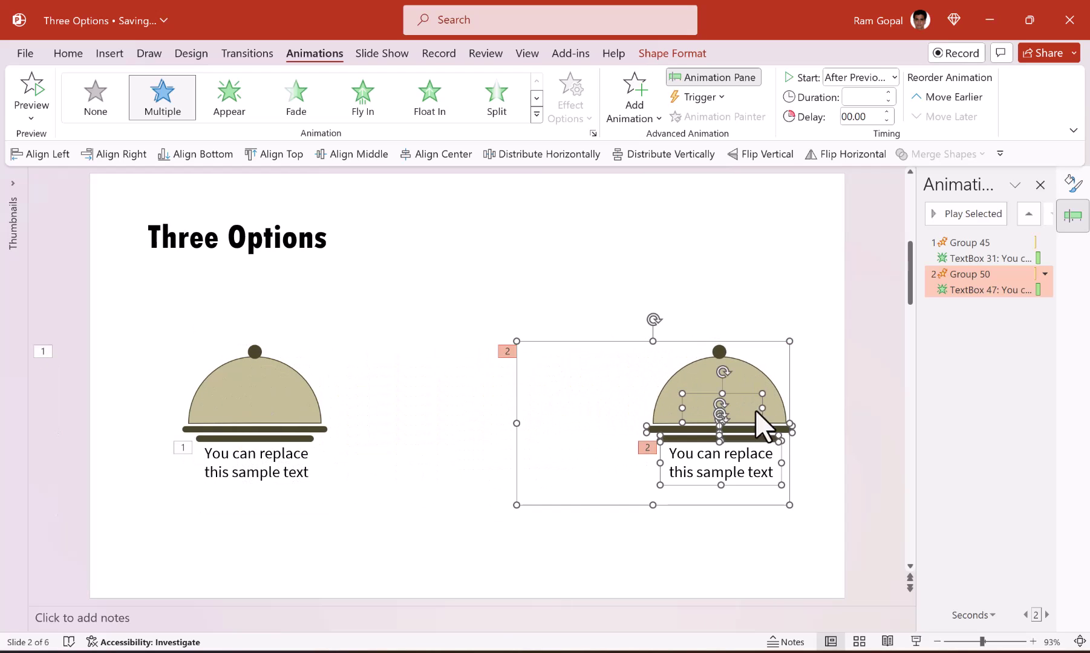
left_click(817, 386)
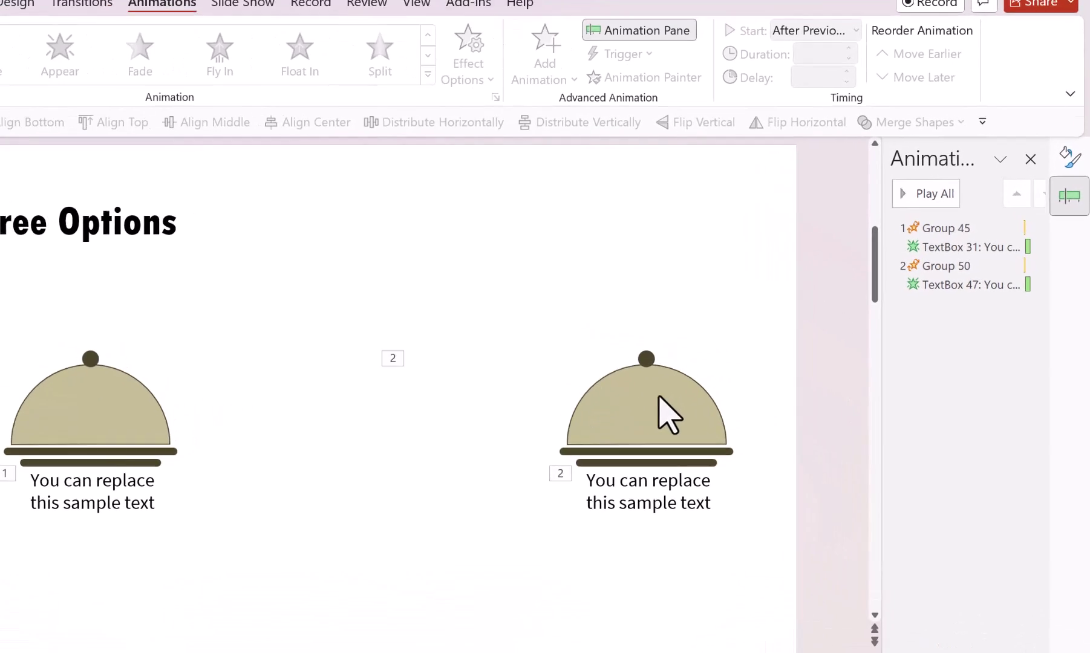
Bring the right dish's hidden 'Option 1' text in front of its lid
left_click(729, 387)
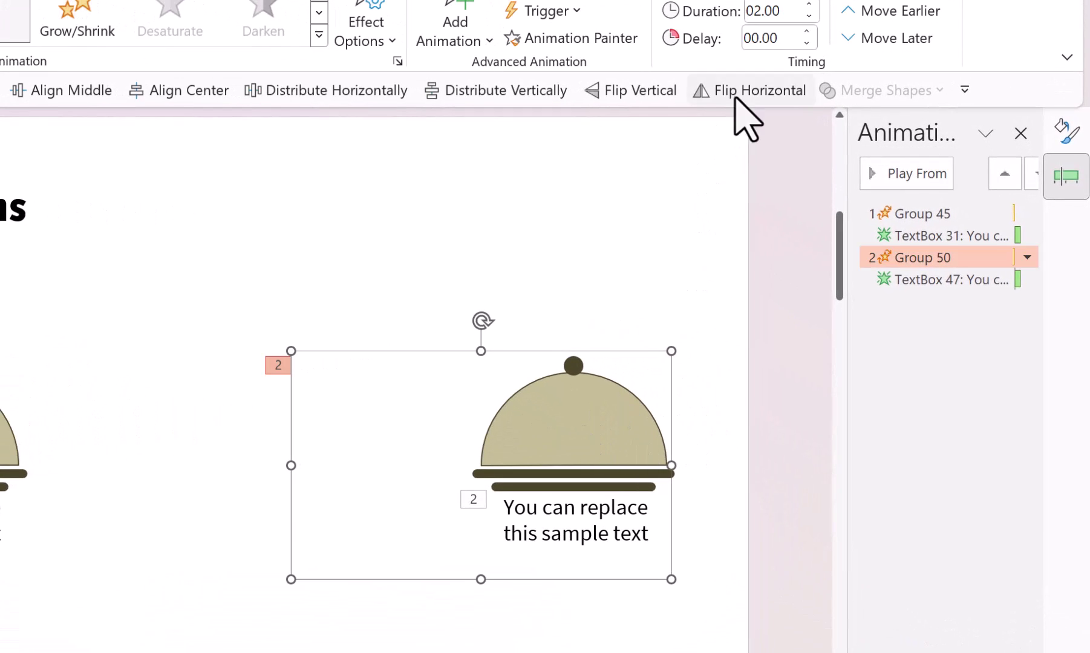
left_click(748, 91)
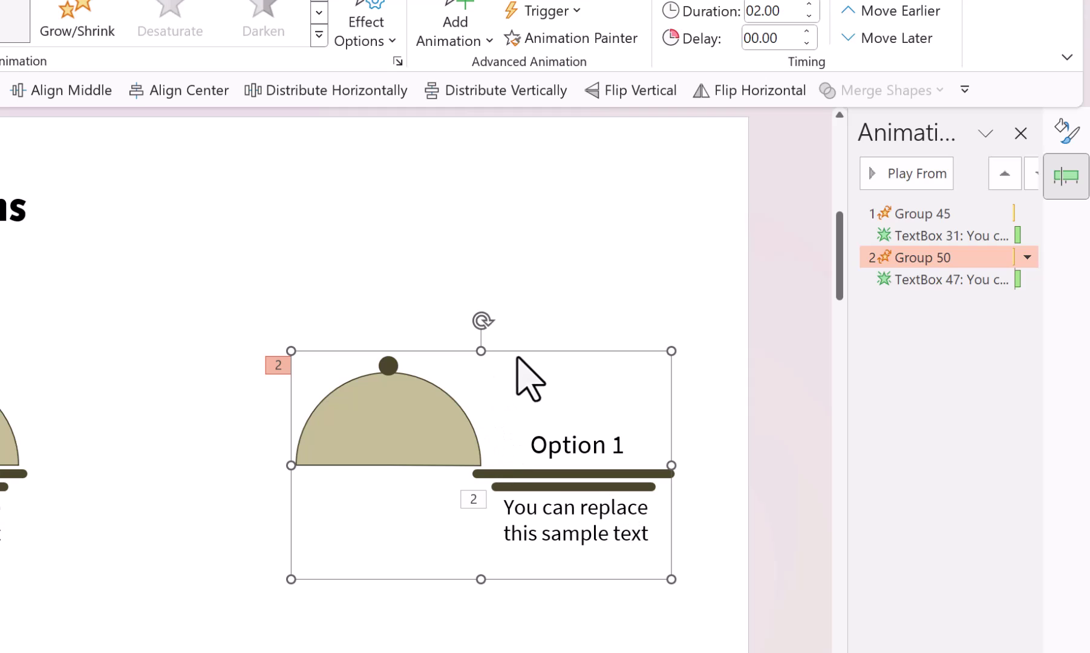
left_click_drag(528, 372, 686, 357)
left_click(328, 414)
left_click_drag(346, 405, 642, 473)
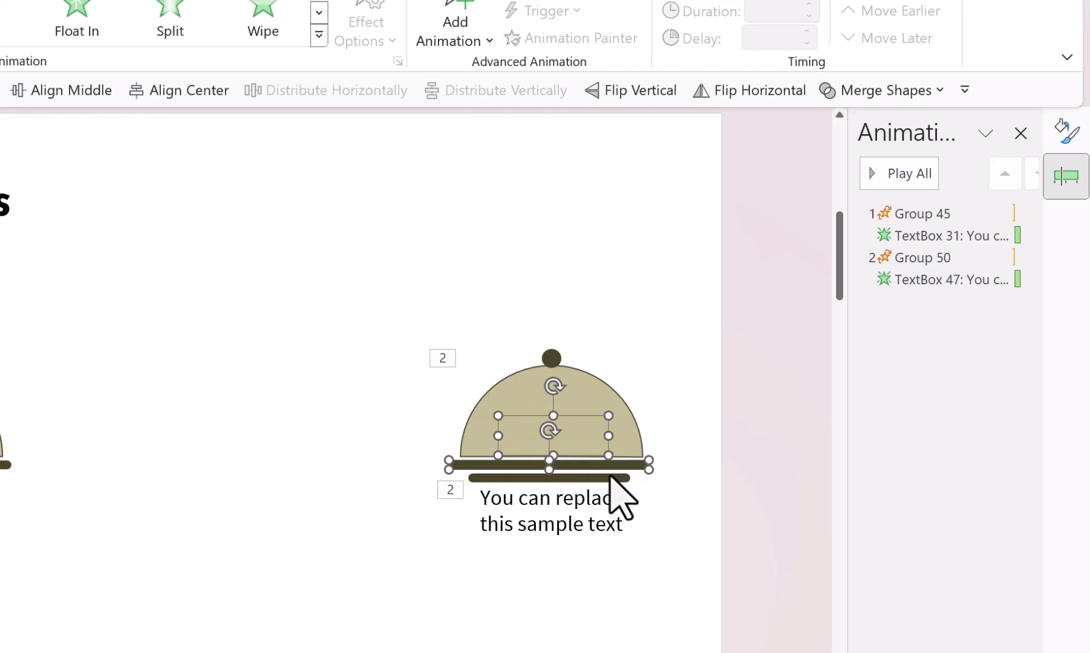
right_click(610, 419)
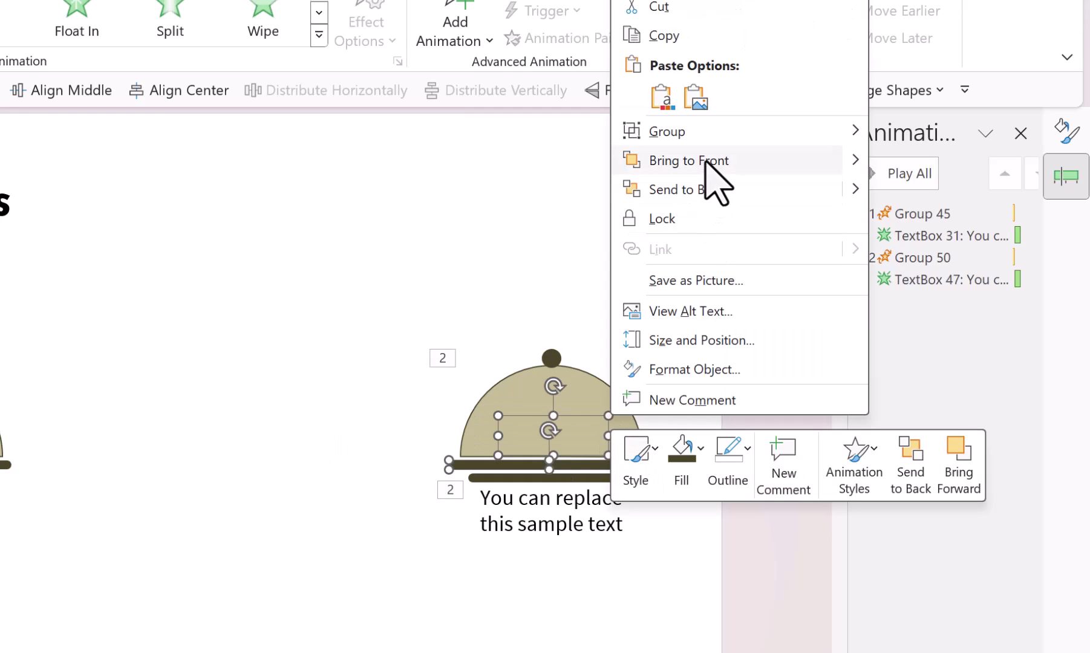
left_click(702, 159)
Change the number to 3 so it reads 'Option 3', then send it back behind the lid
double_click(594, 436)
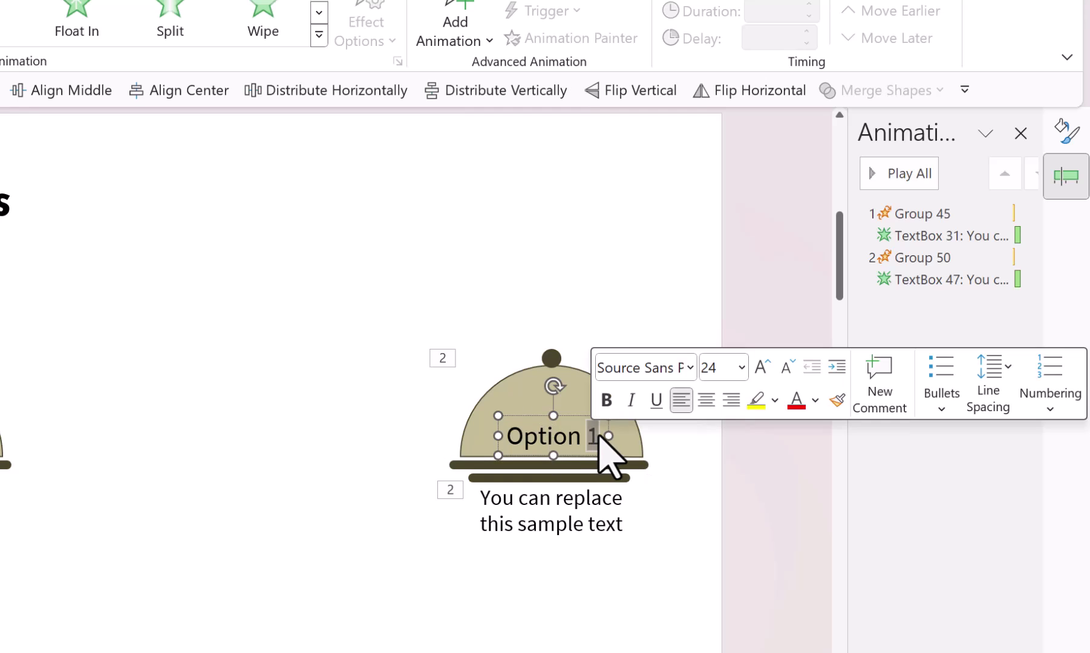
type("3")
left_click(605, 613)
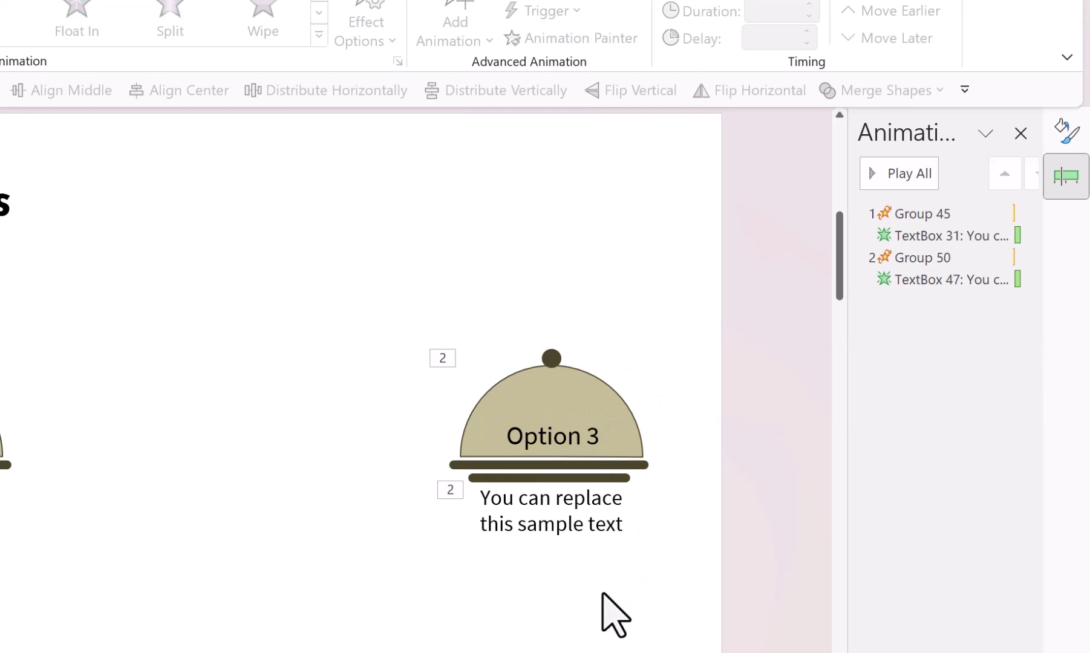
left_click(601, 443)
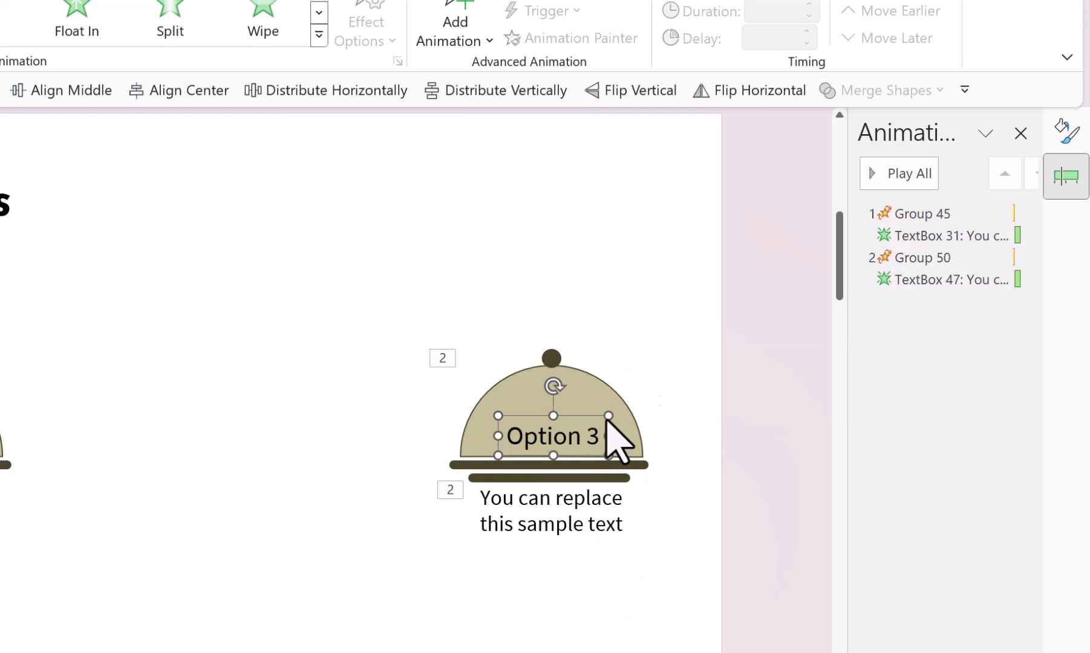
right_click(608, 420)
left_click(687, 478)
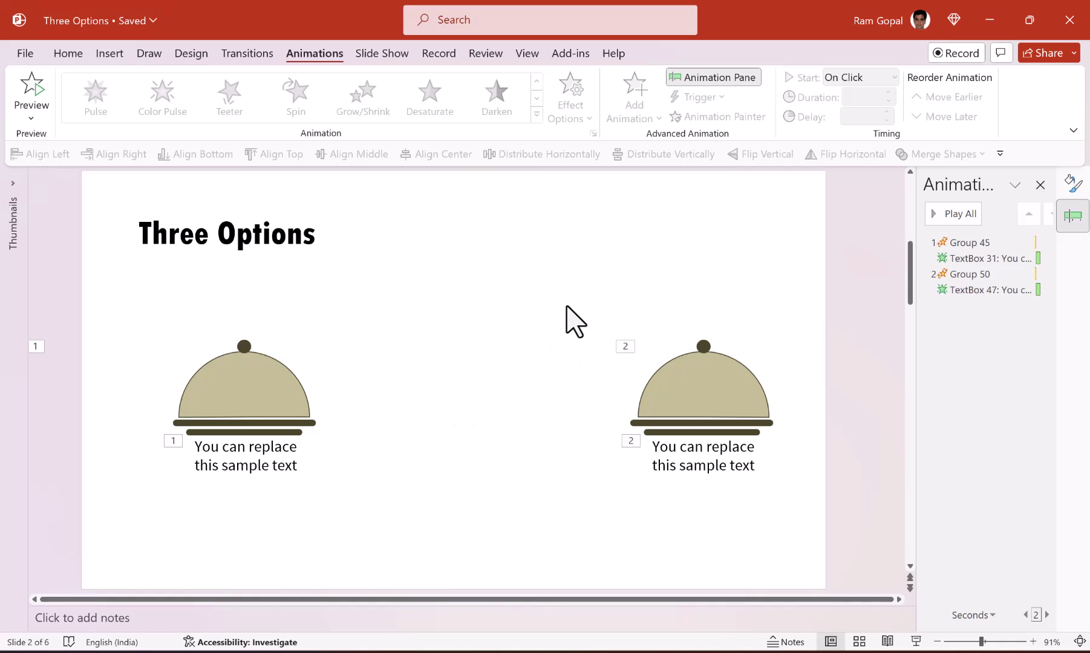
Duplicate the right dish and its caption with Ctrl+D and place the copy in the middle
left_click_drag(514, 252, 1026, 617)
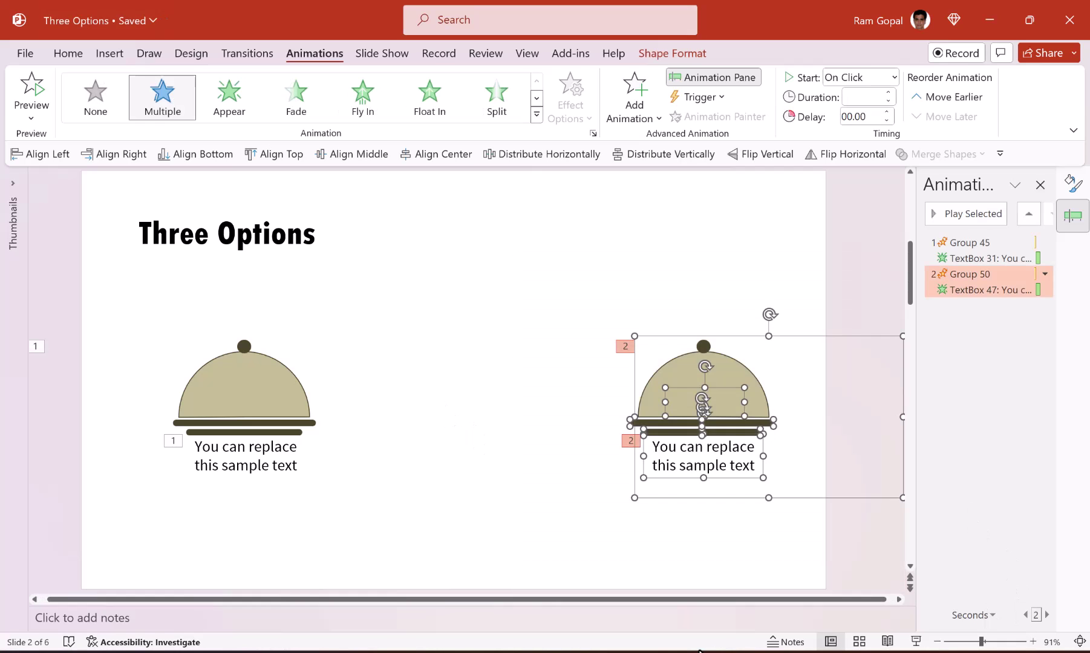
key("ctrl+d")
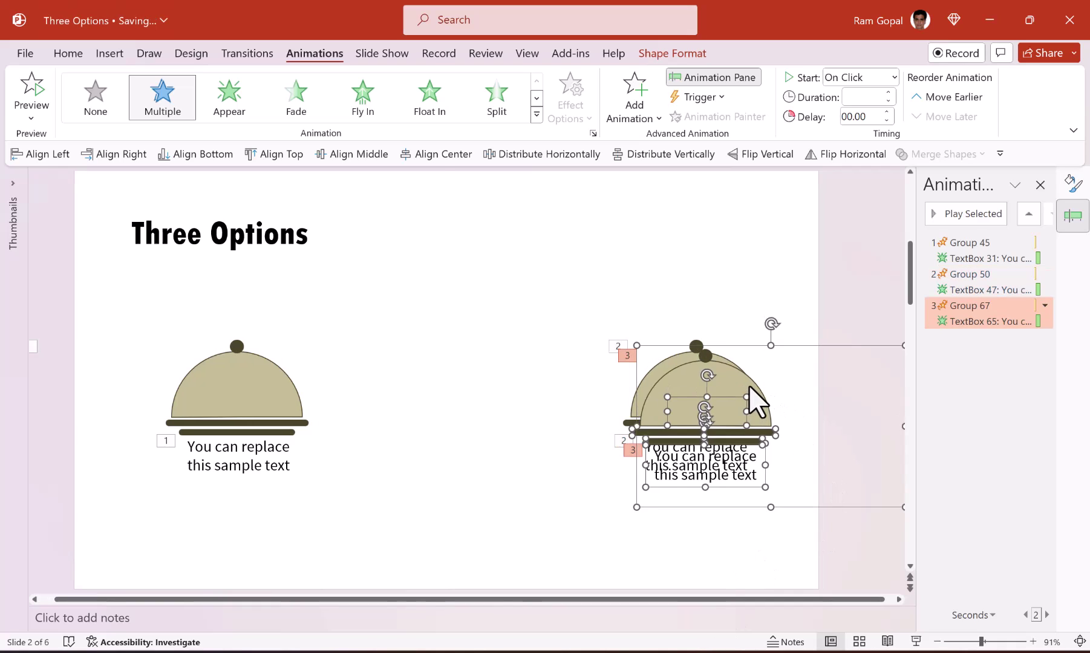
left_click_drag(749, 384, 513, 378)
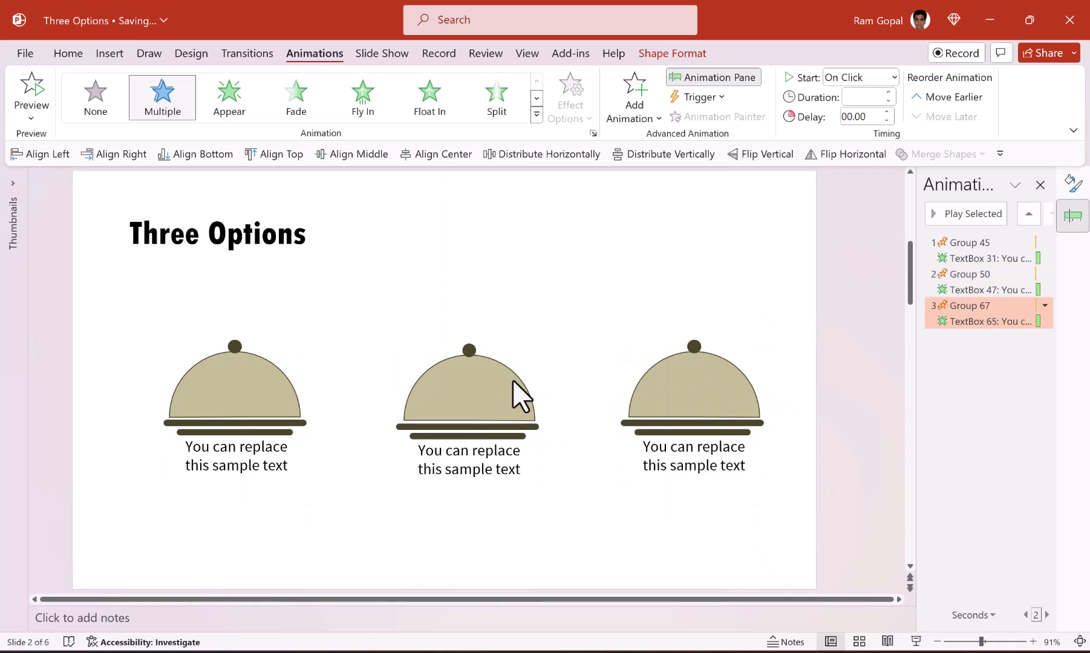
left_click(499, 510)
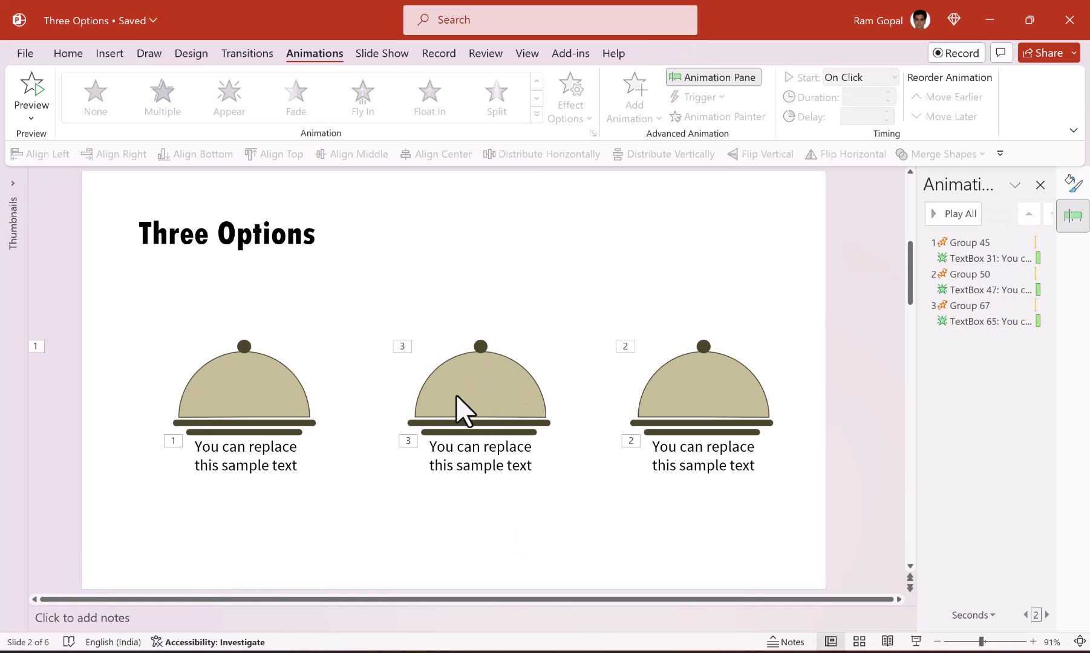
Delete the Spin animation from the middle dish's lid group, keeping its caption fade
left_click(530, 388)
left_click(577, 420)
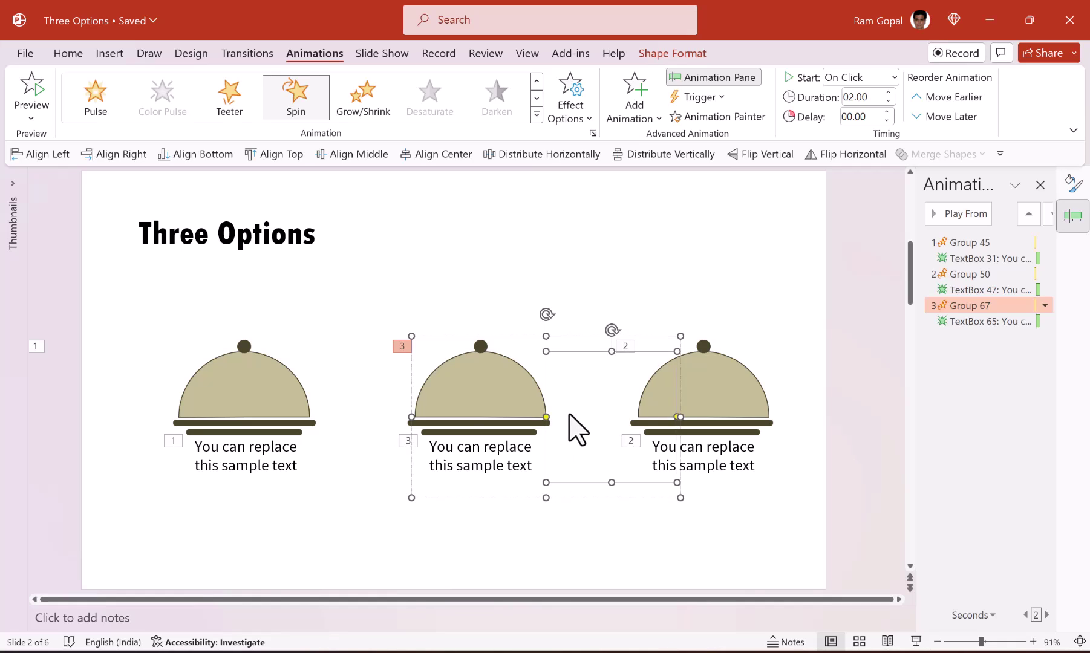
left_click(578, 424)
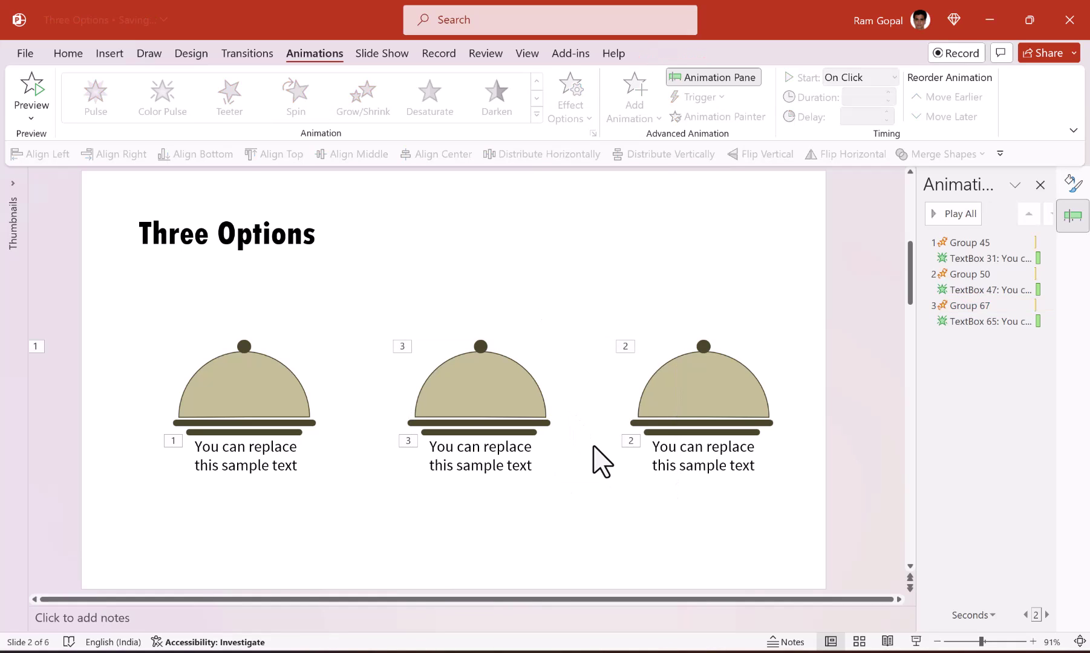
left_click(551, 429)
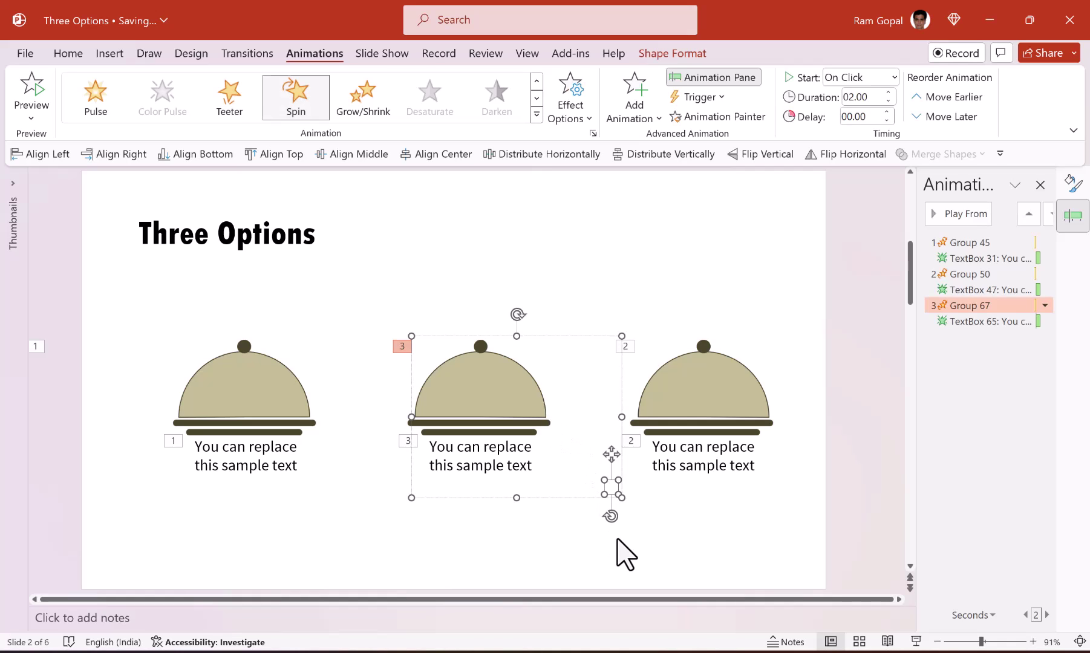
key("Delete")
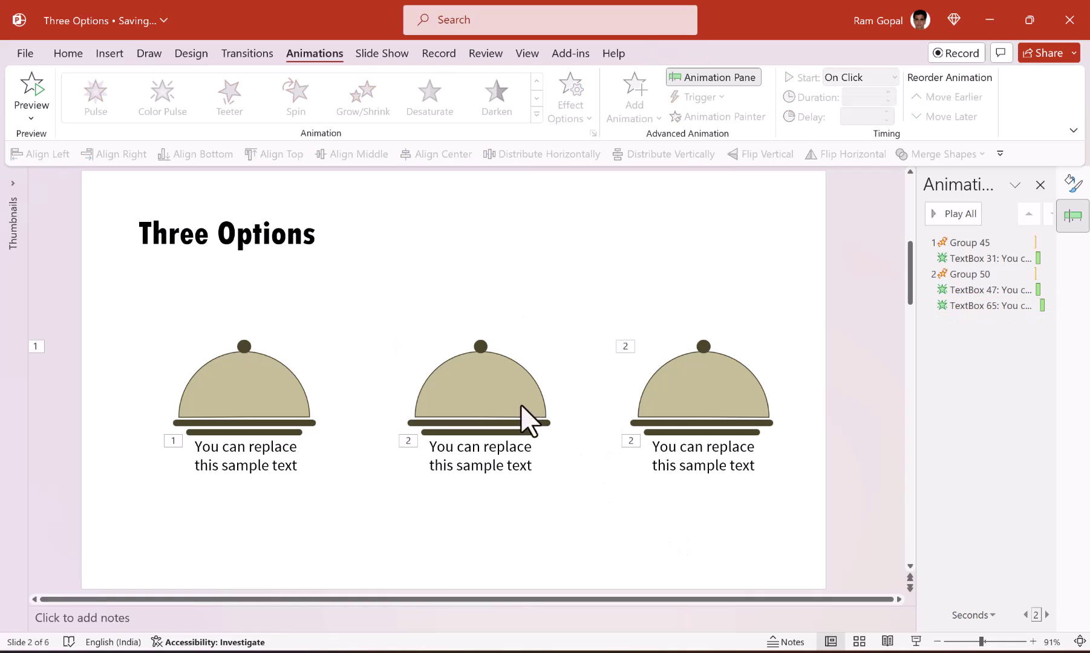
left_click(519, 416)
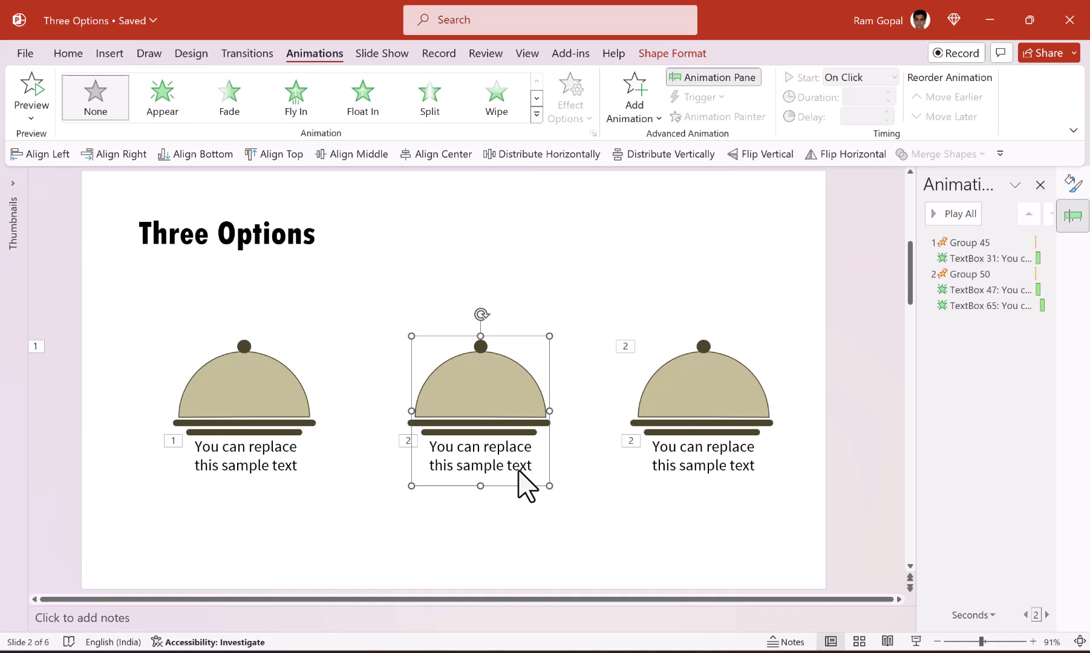
Give the middle lid a Lines motion path with the Up direction
left_click(582, 362)
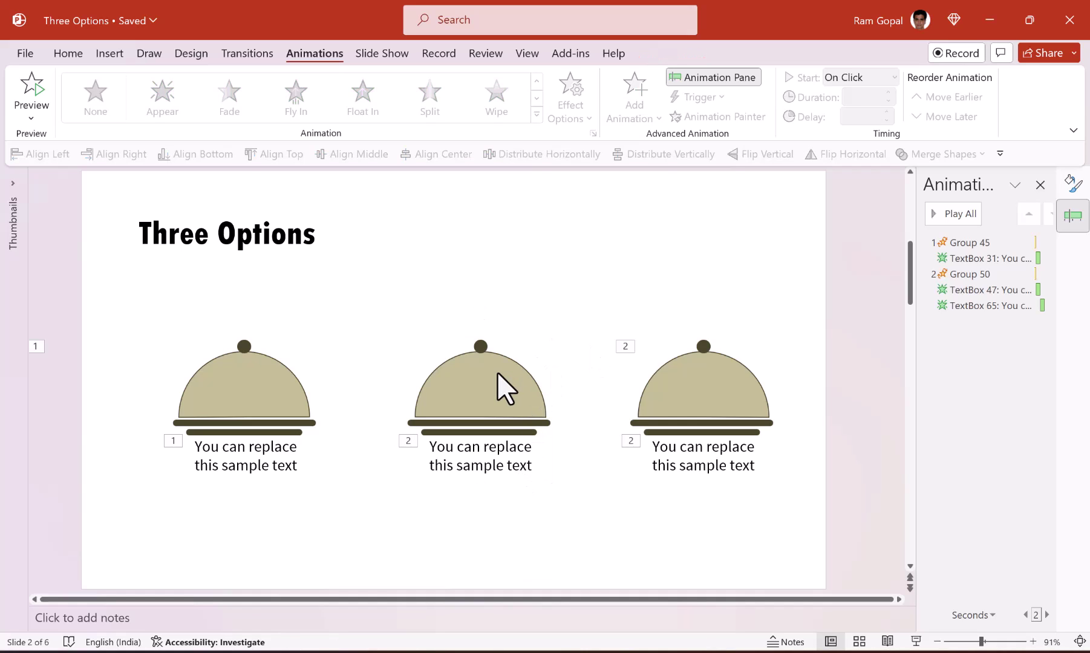
left_click(497, 372)
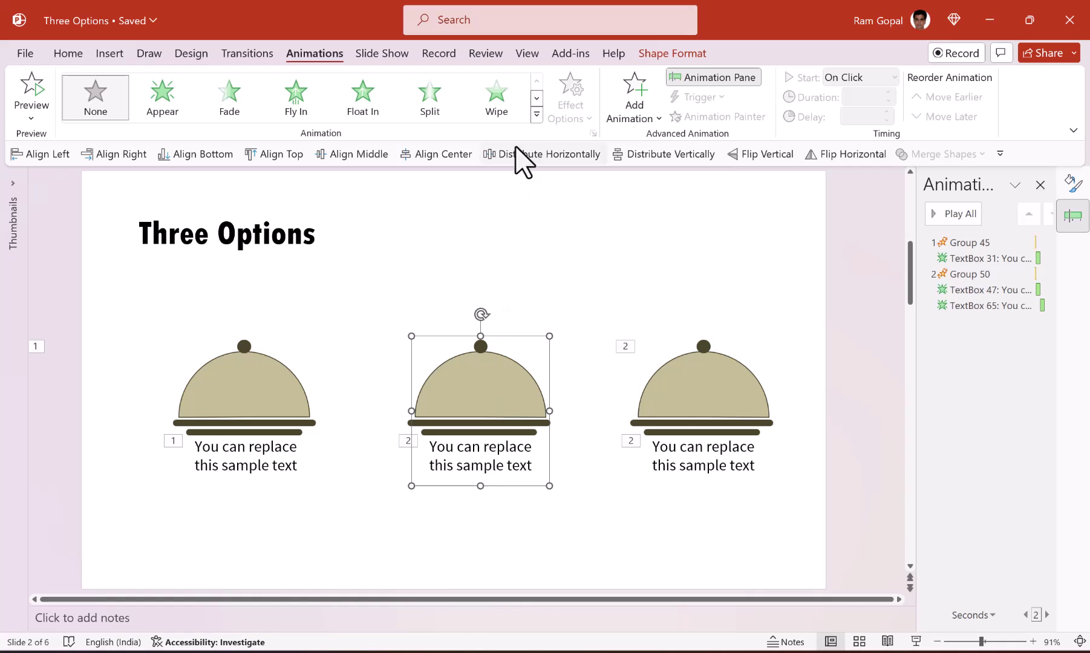
left_click(536, 113)
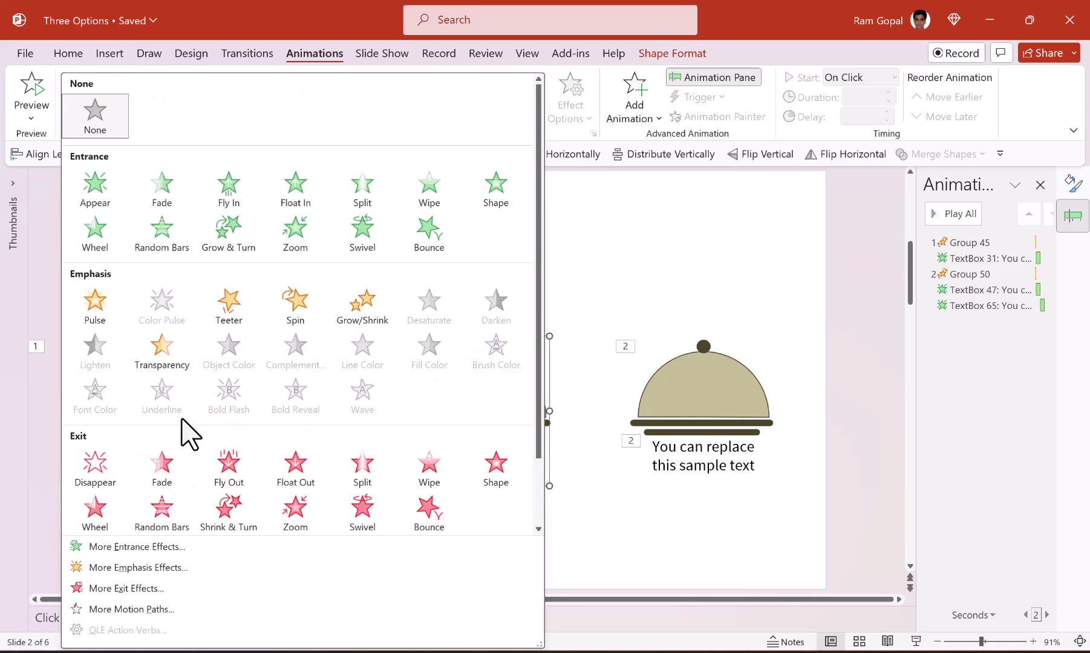
scroll(191, 435, "down", 1)
left_click(95, 512)
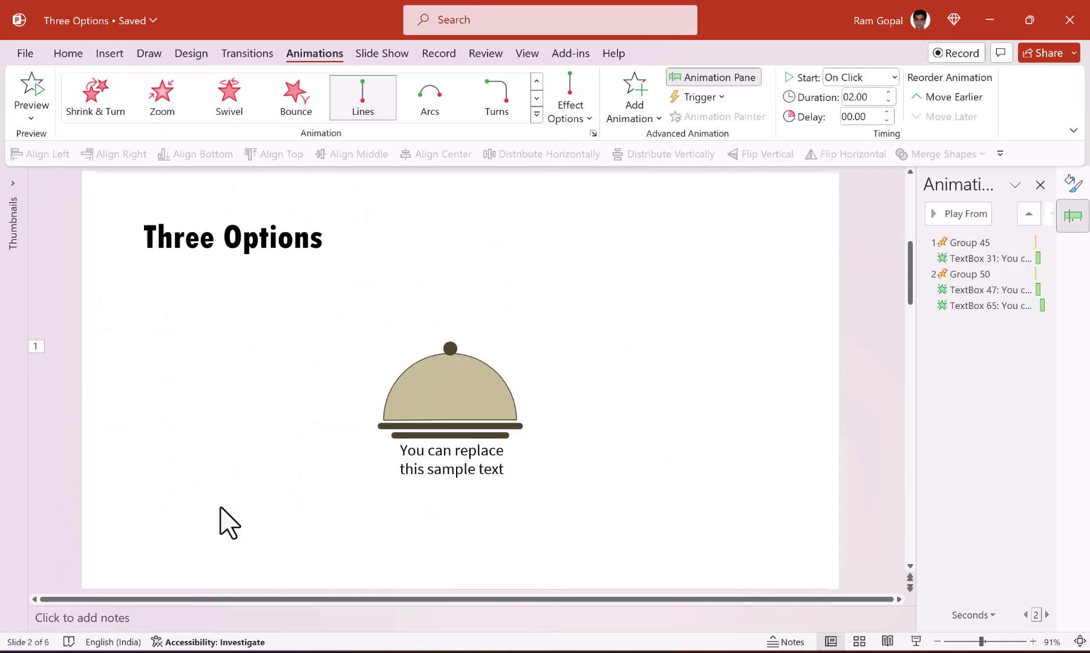
left_click(575, 112)
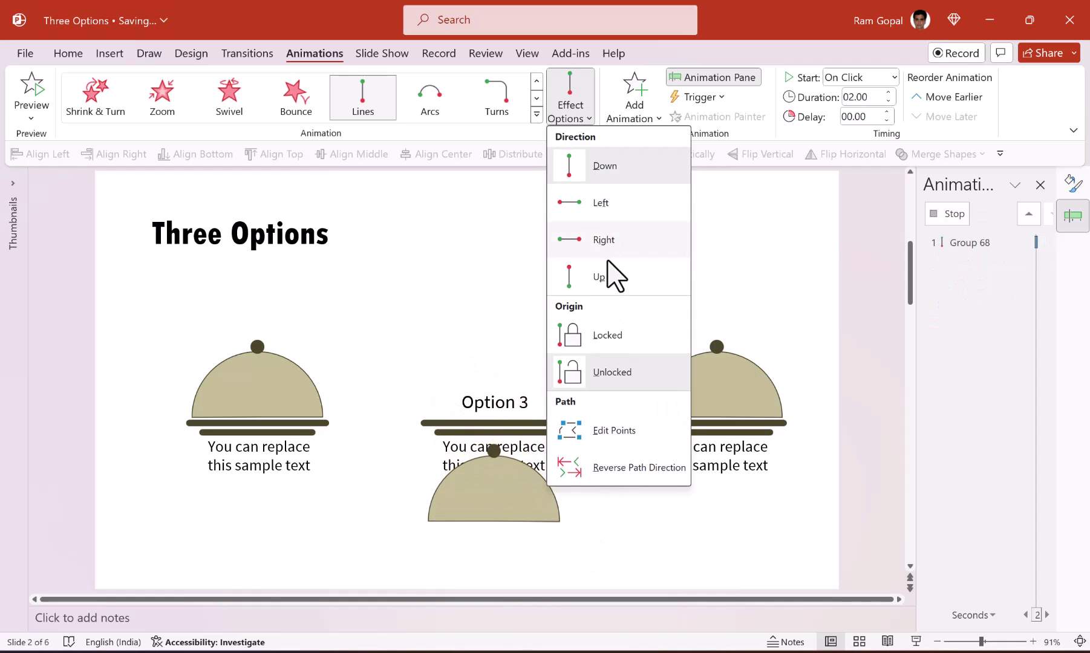
left_click(613, 275)
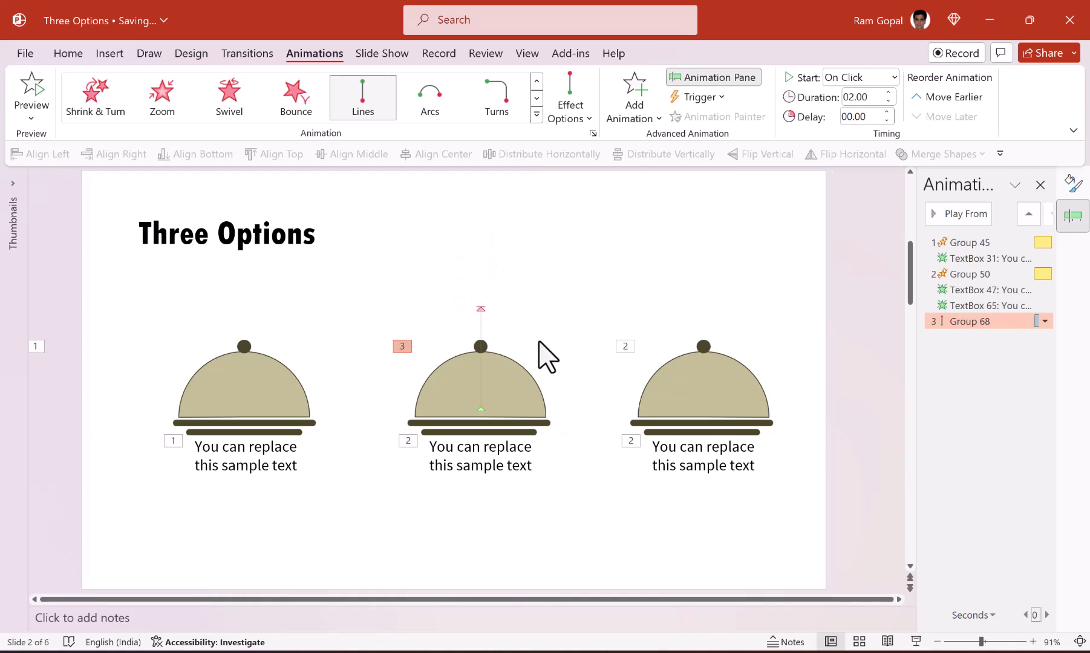
Shorten the path so the lid rises slightly, and reorder the text fade after the lift
left_click(481, 309)
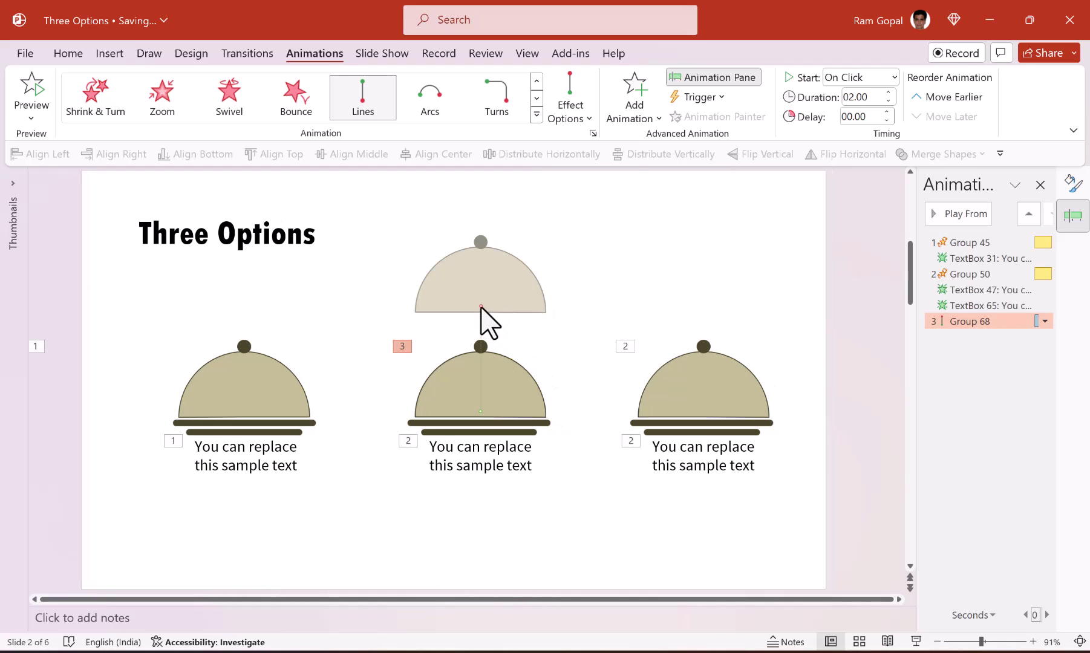
key("shift")
left_click_drag(481, 308, 475, 378)
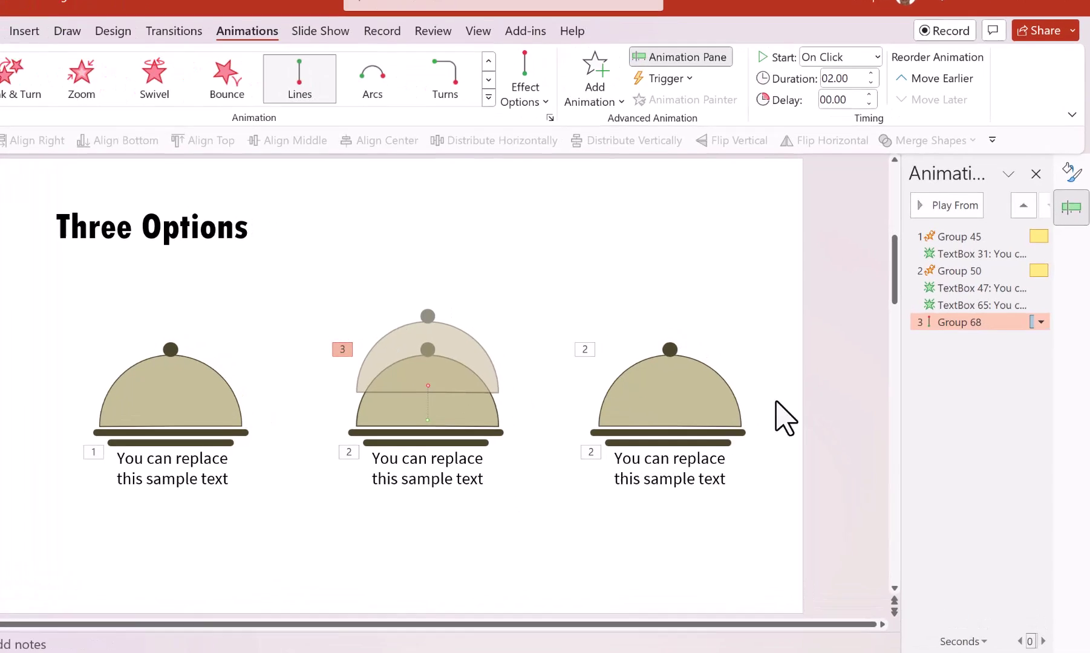
left_click(803, 405)
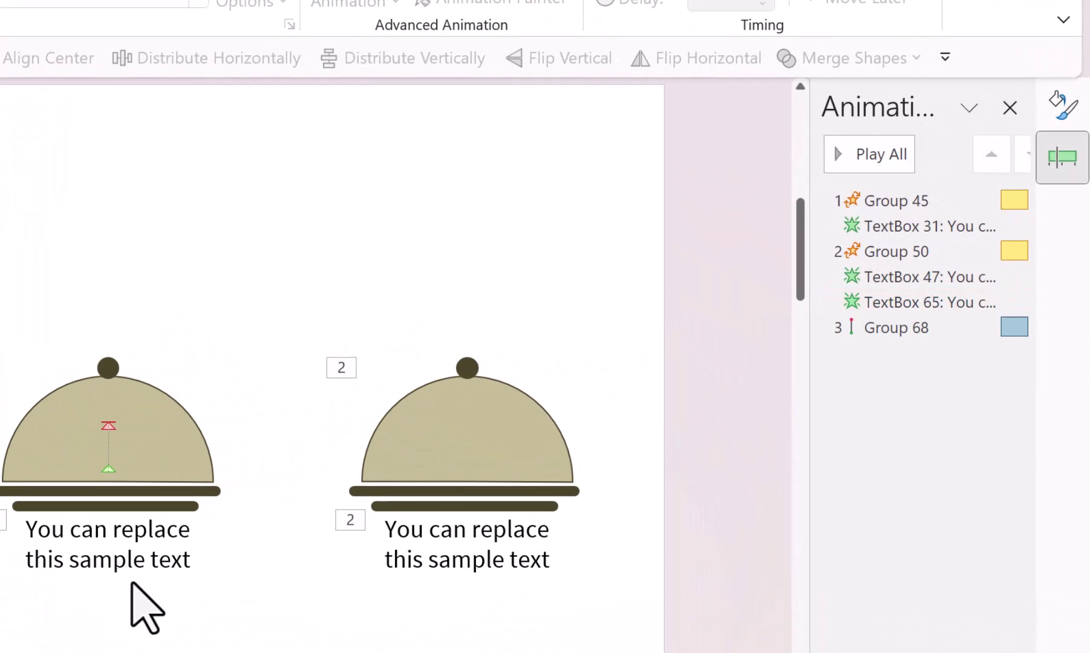
left_click_drag(888, 308, 887, 351)
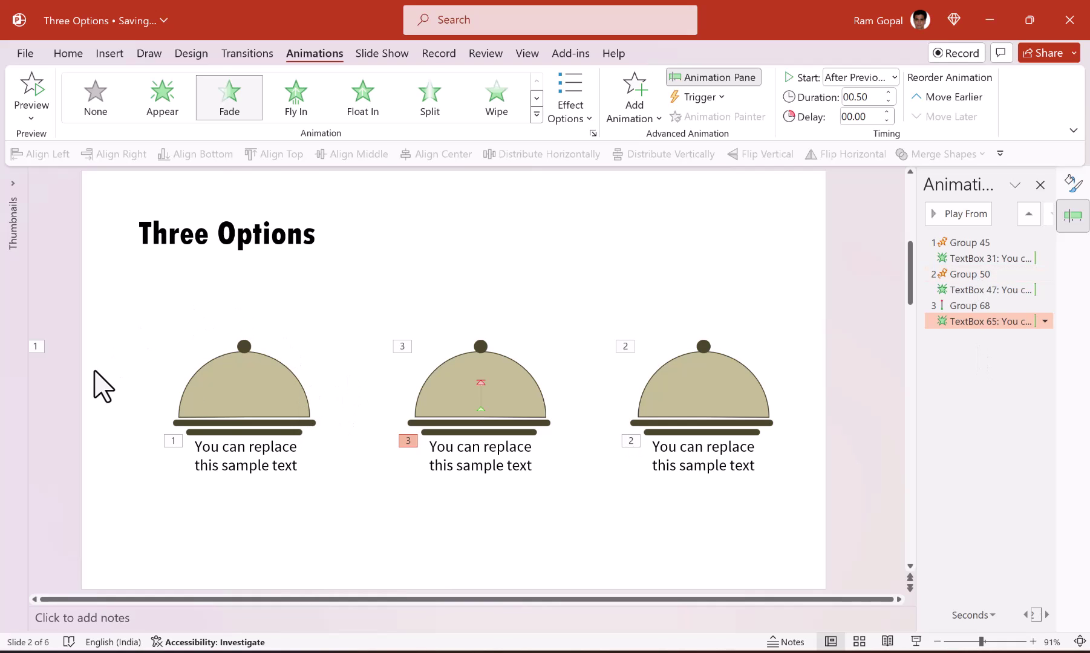
key("shift+F5")
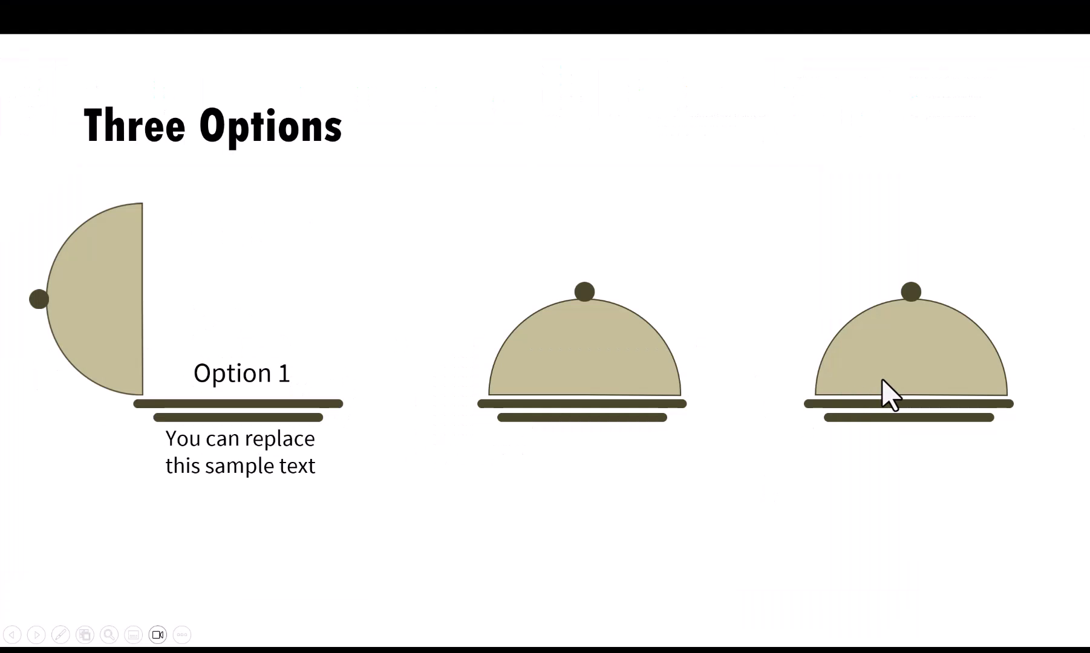
left_click(730, 557)
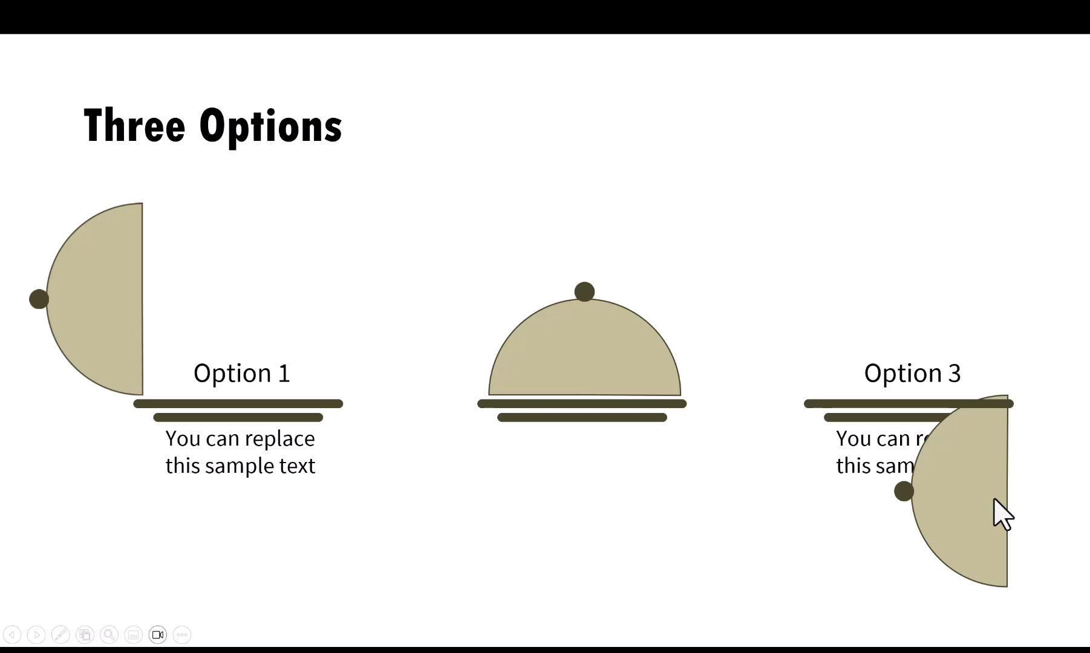
key("Escape")
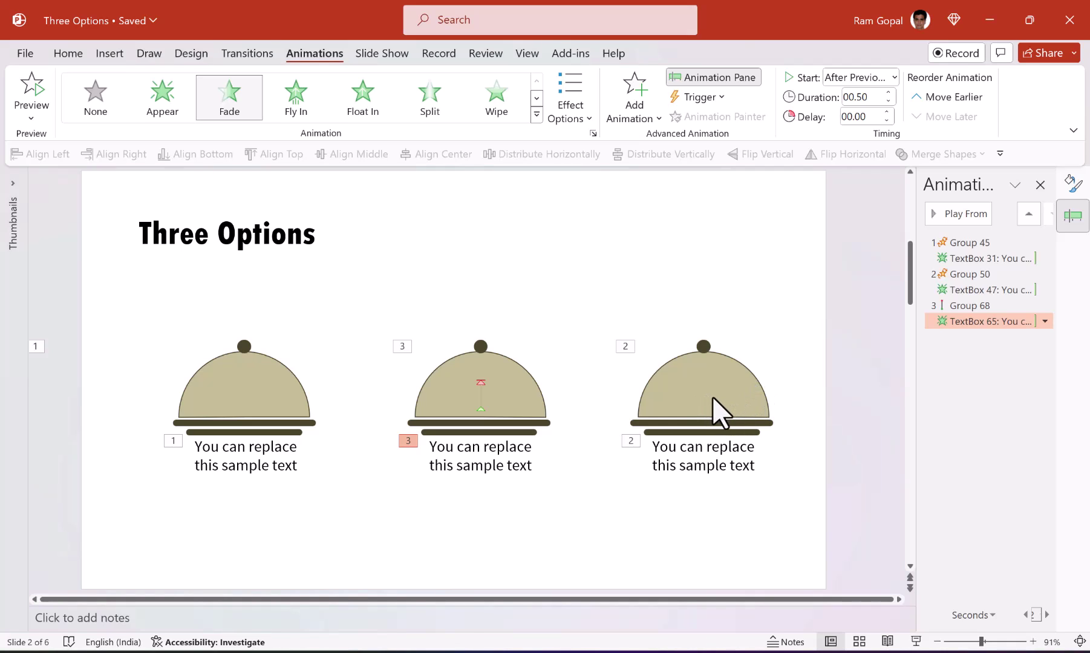
Set the right cover's Spin animation (Group 50) to Clockwise
left_click(967, 275)
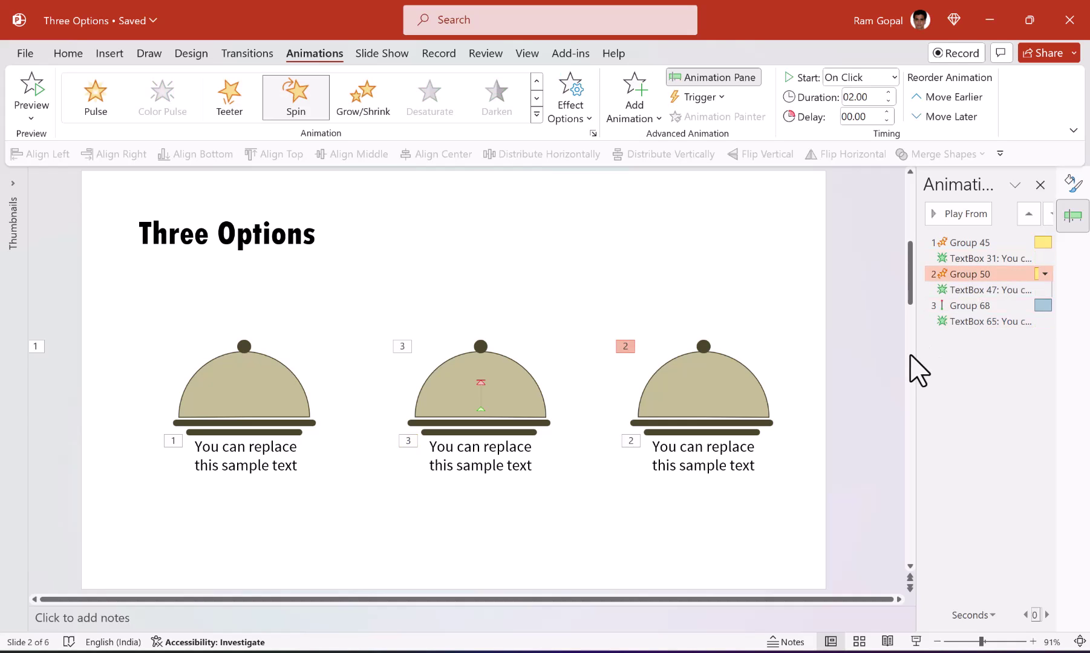
left_click(569, 109)
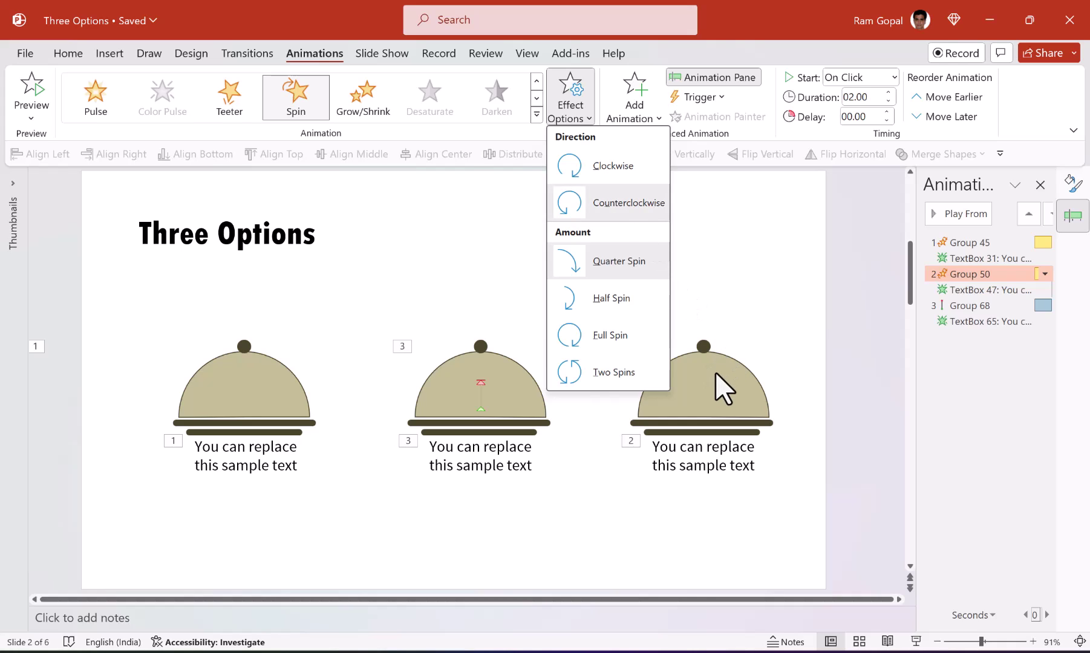
left_click(615, 168)
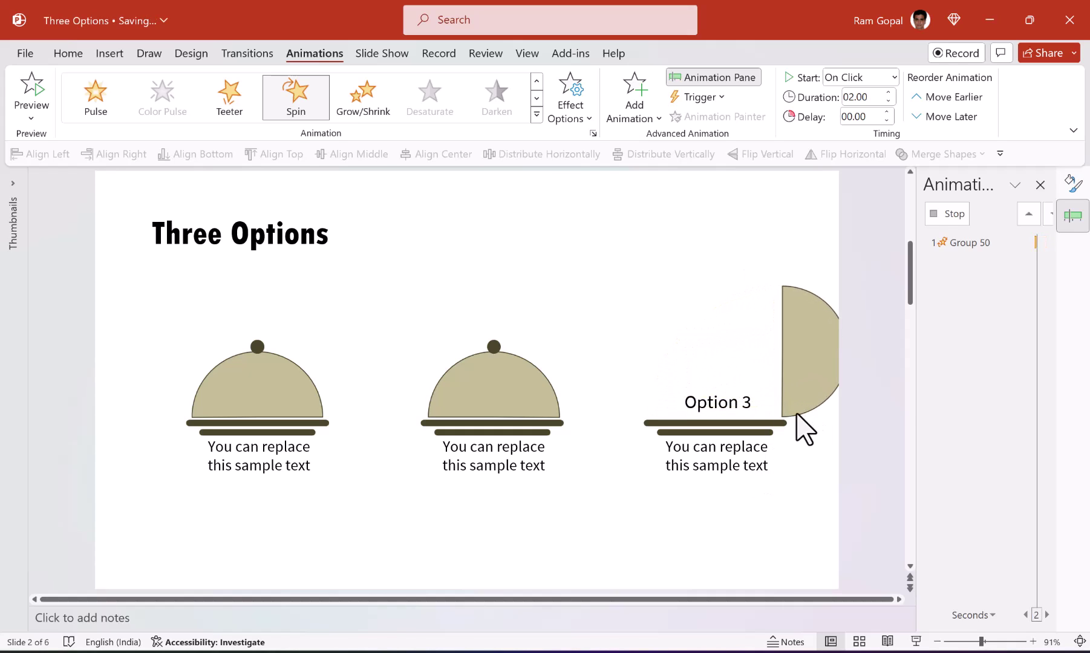
Move the middle and right covers with their text slightly to the left
key("Tab")
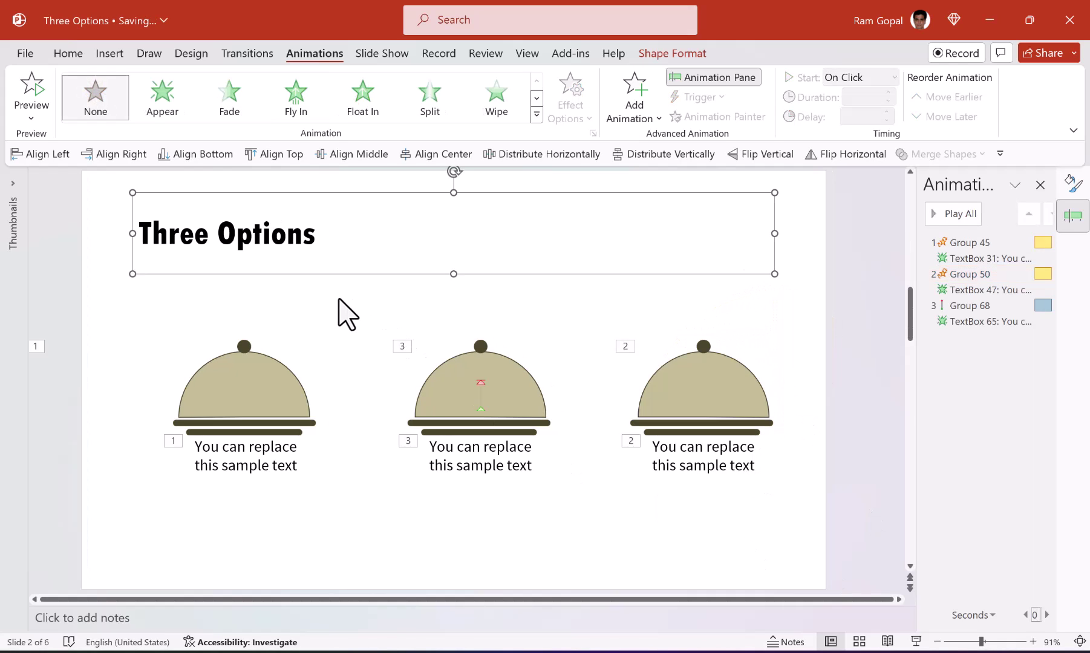
left_click(448, 336)
left_click_drag(441, 322, 962, 641)
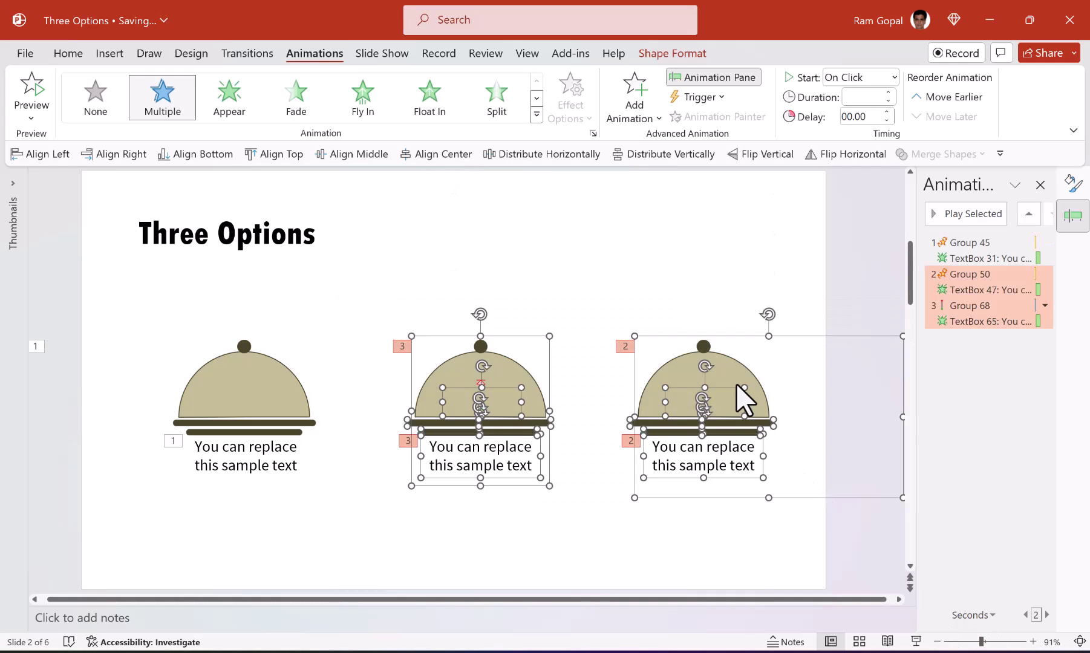
left_click_drag(735, 372, 698, 369)
Preview the Three Options slide show, opening all three covers, then exit
left_click(916, 642)
left_click(675, 582)
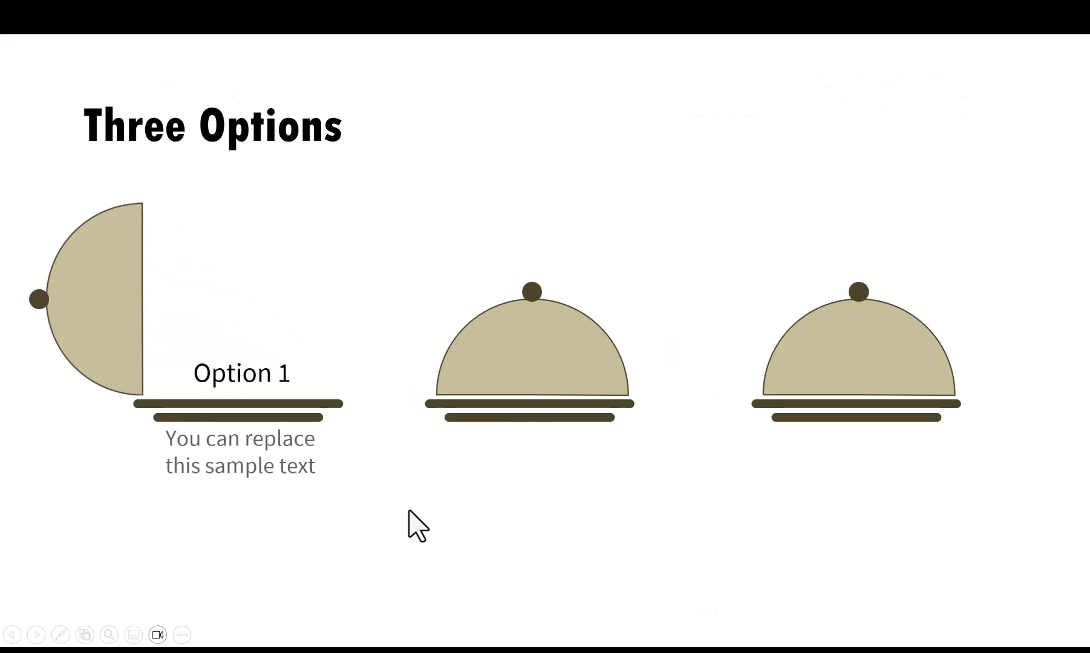
left_click(659, 538)
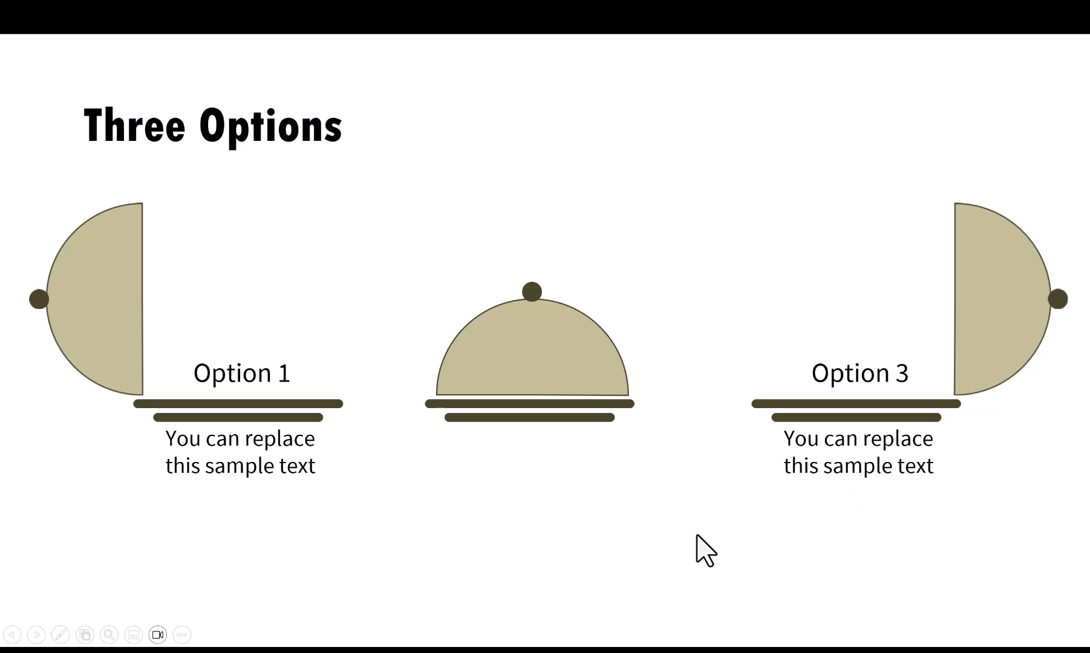
left_click(696, 535)
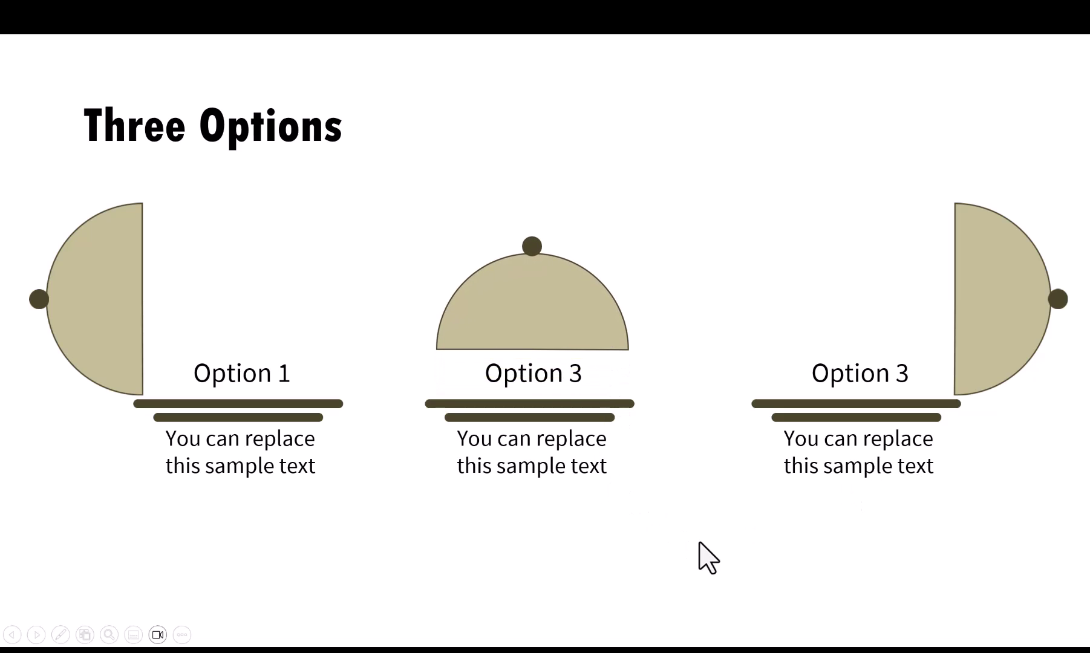
key("Escape")
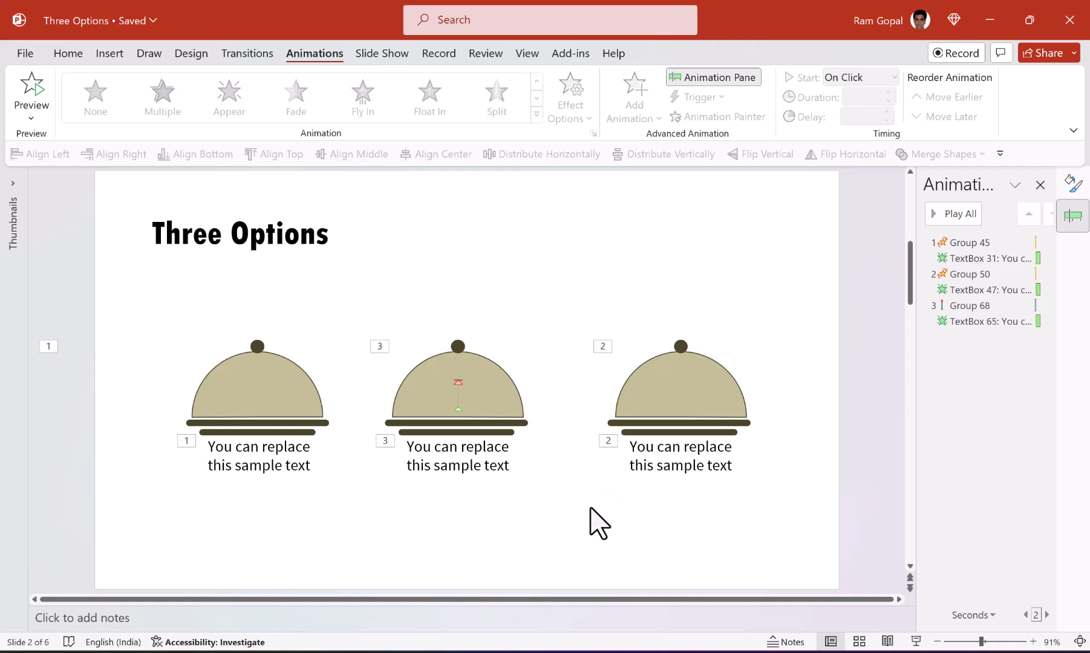
Start the slide show from the 3 Russian Dolls Animation slide
scroll(599, 523, "down", 1)
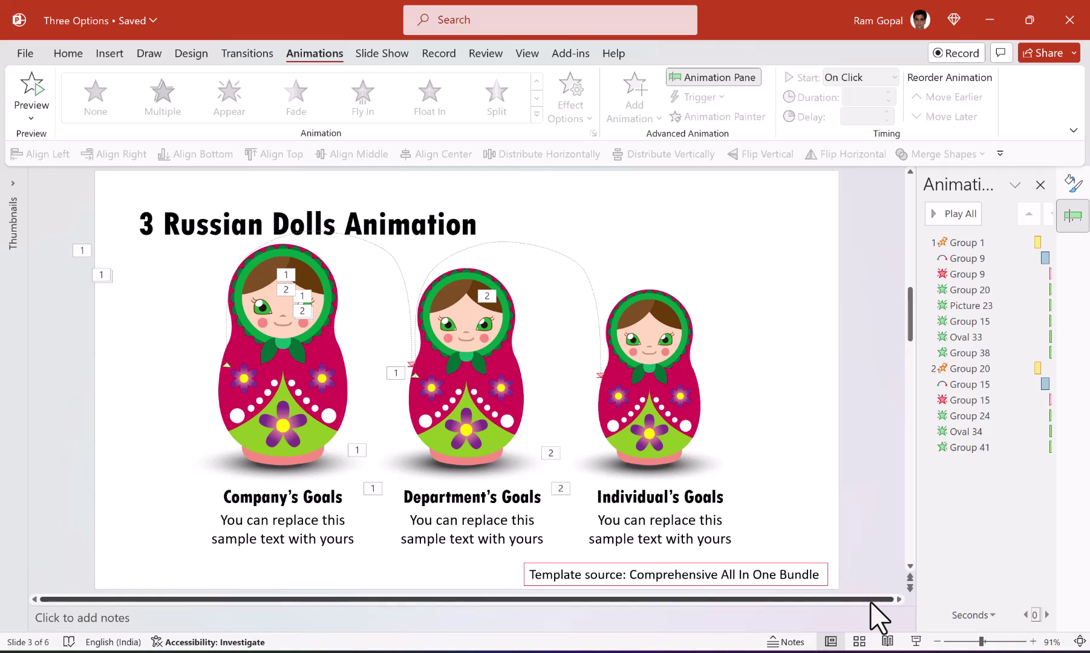
left_click(916, 642)
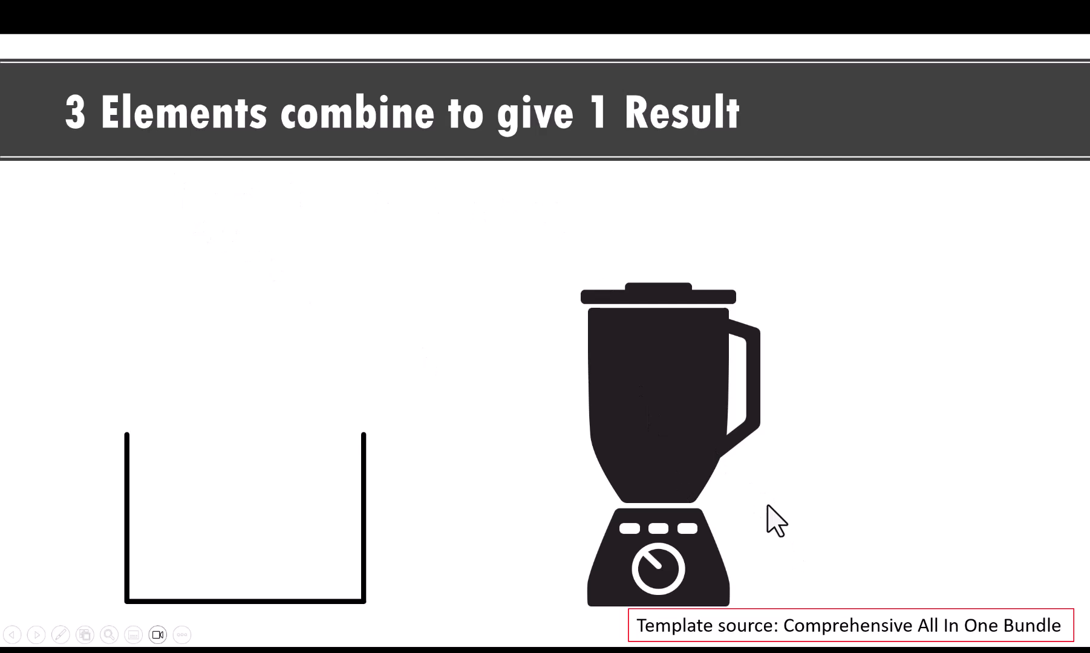
Reveal the three ingredient lines, blend them, and pour the result into the container
left_click(783, 527)
left_click(782, 528)
left_click(782, 527)
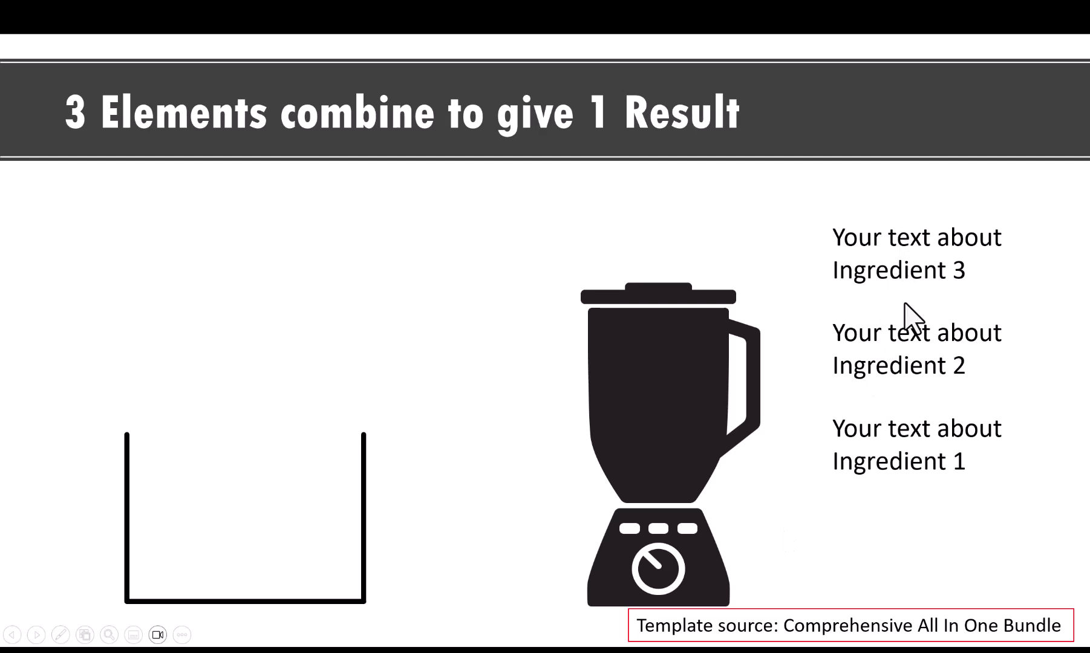
left_click(903, 542)
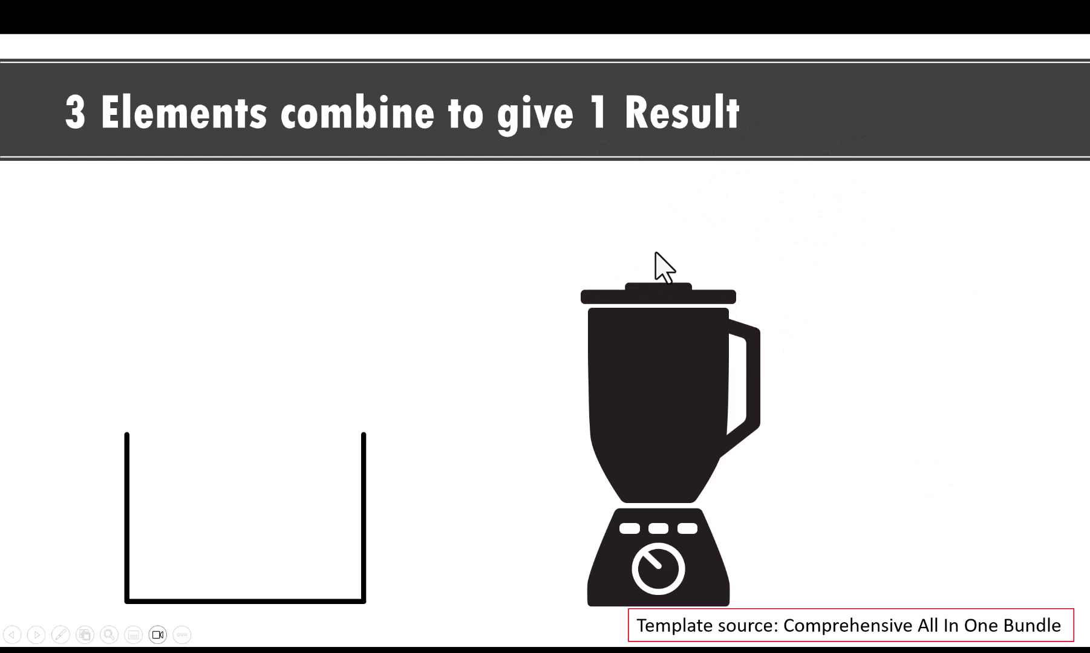
left_click(852, 553)
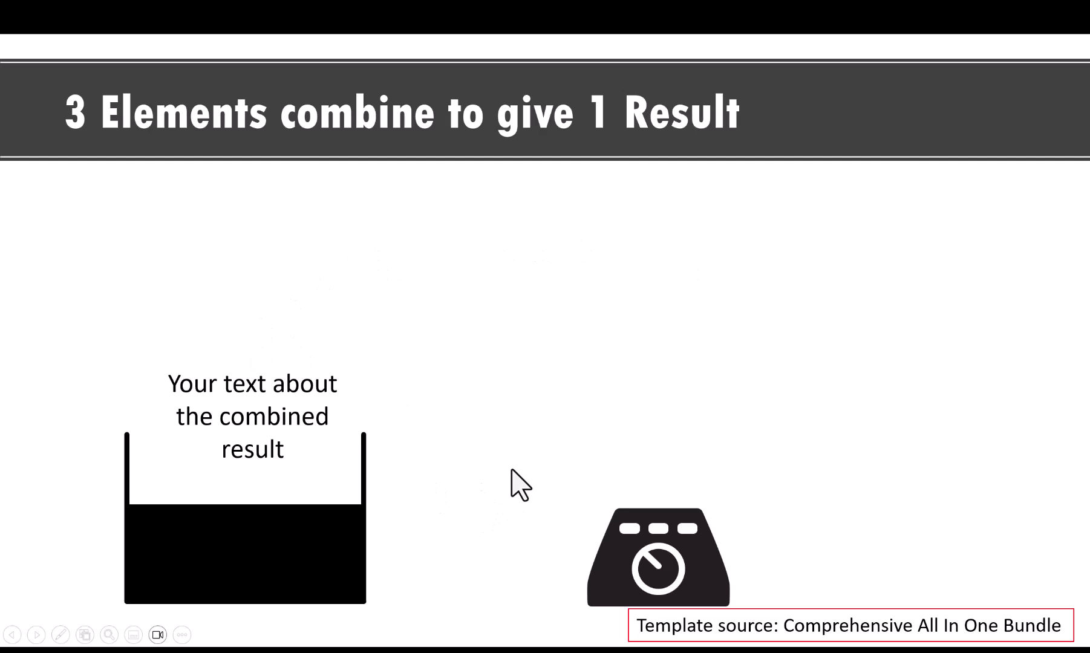
Show the Idea 1–3 lightbulbs, turn their bases into gears, then advance to Assembling goods
left_click(514, 507)
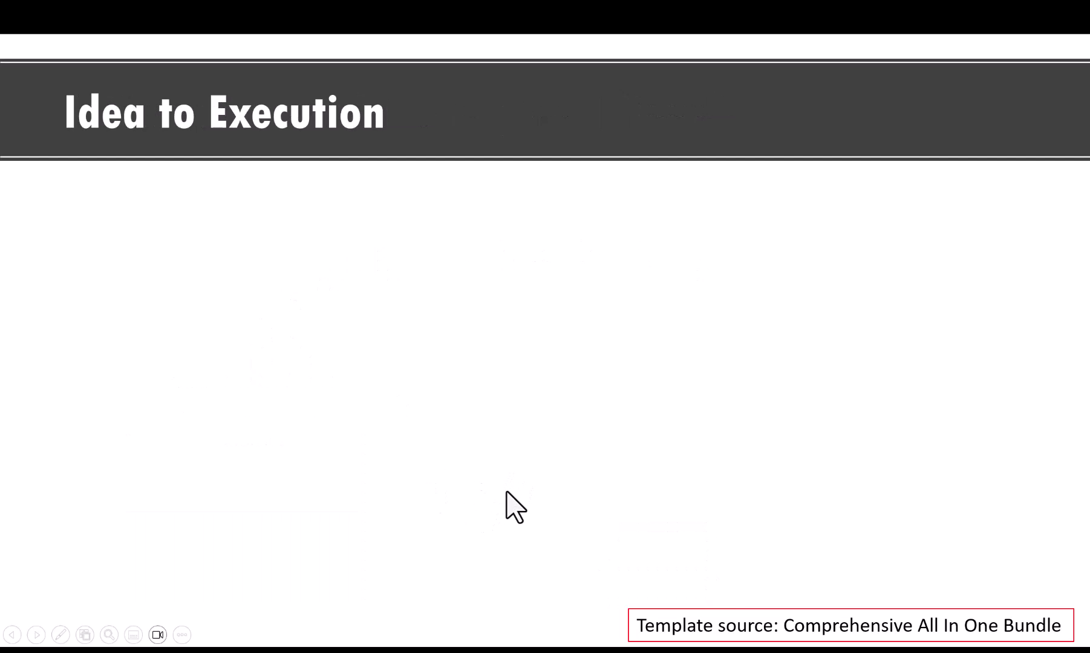
left_click(507, 558)
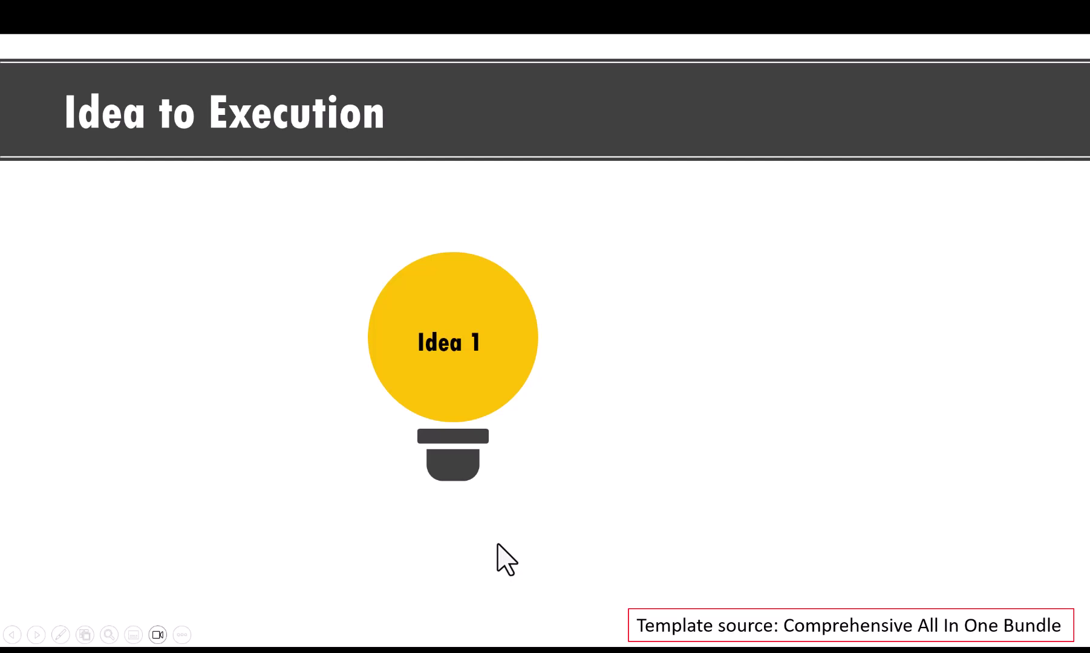
left_click(497, 544)
left_click(497, 545)
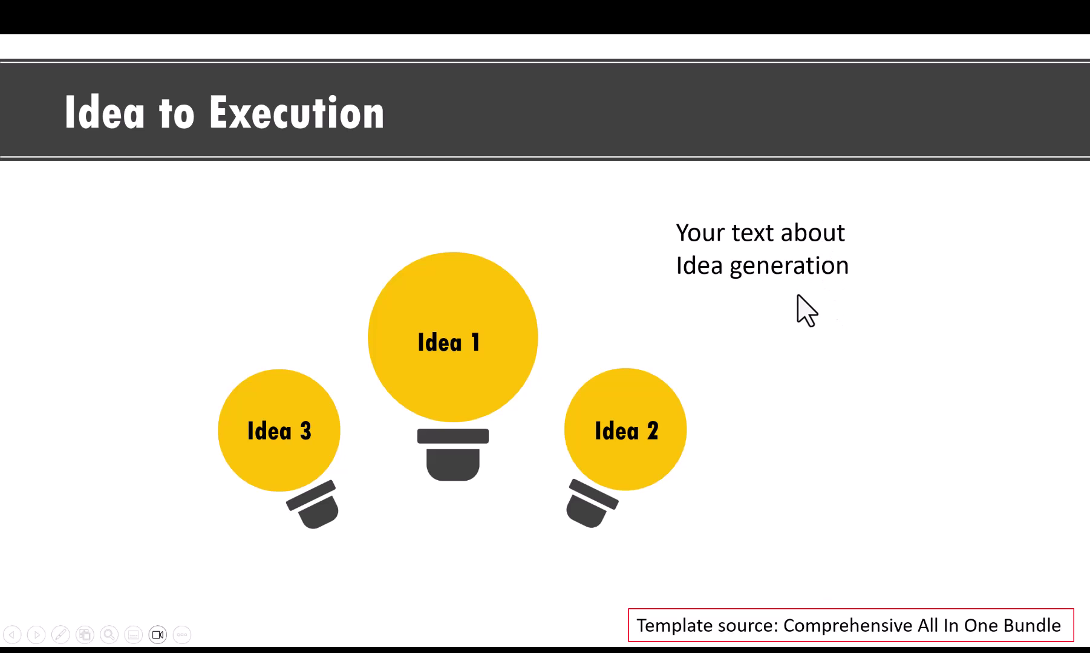
left_click(884, 410)
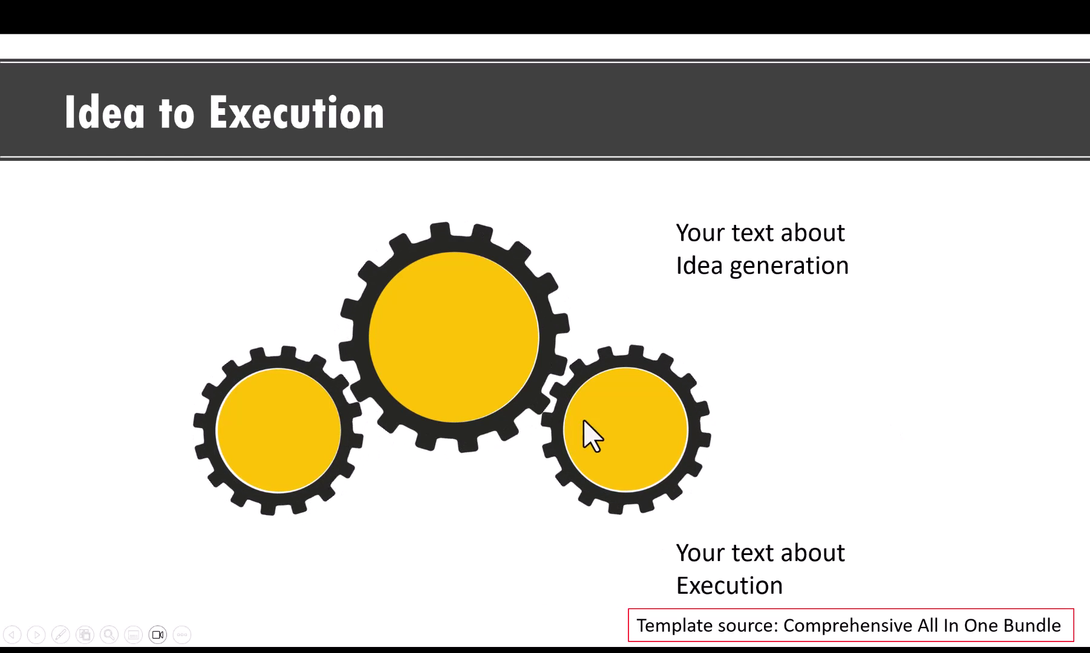
left_click(683, 523)
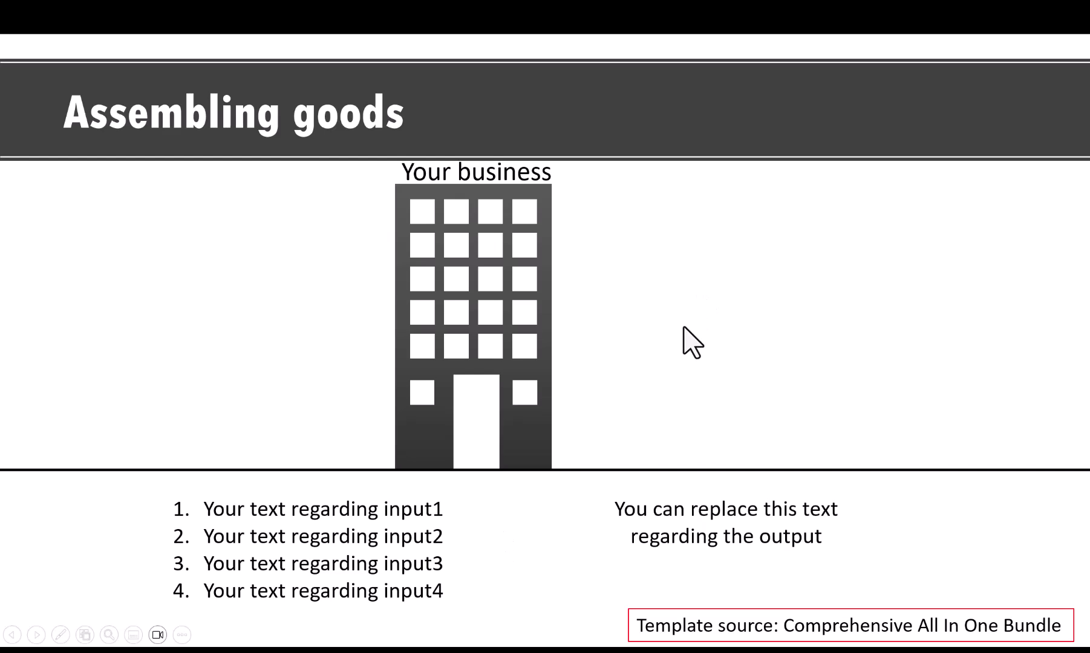
Leave the slide show for the Chrome shop page of the PowerPoint Bundle 2.0
key("alt+Tab")
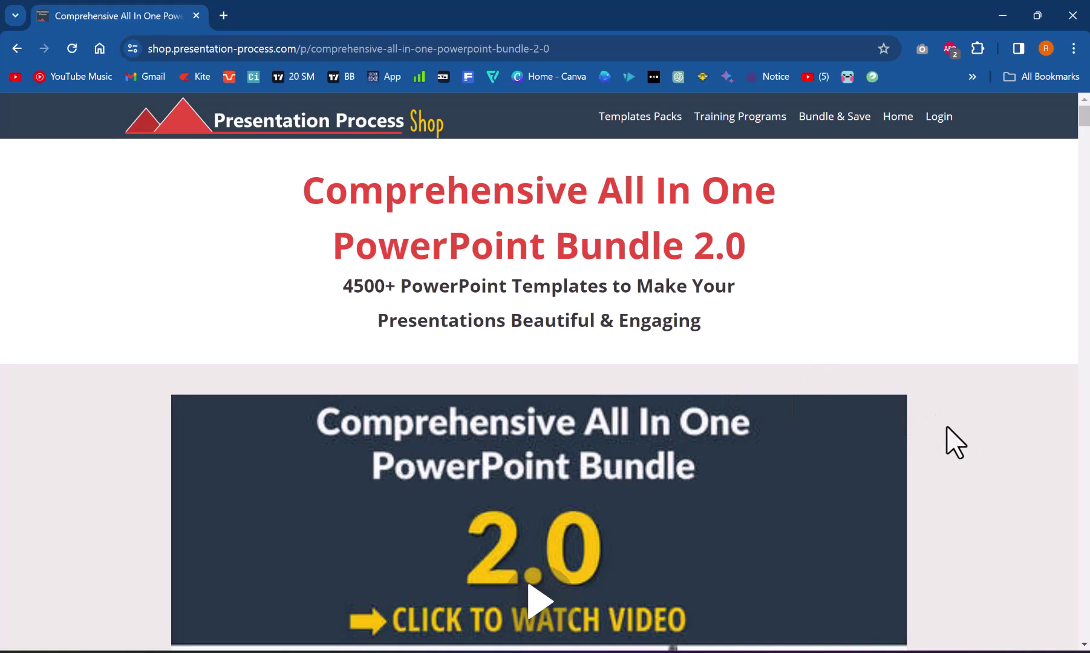
scroll(935, 432, "down", 20)
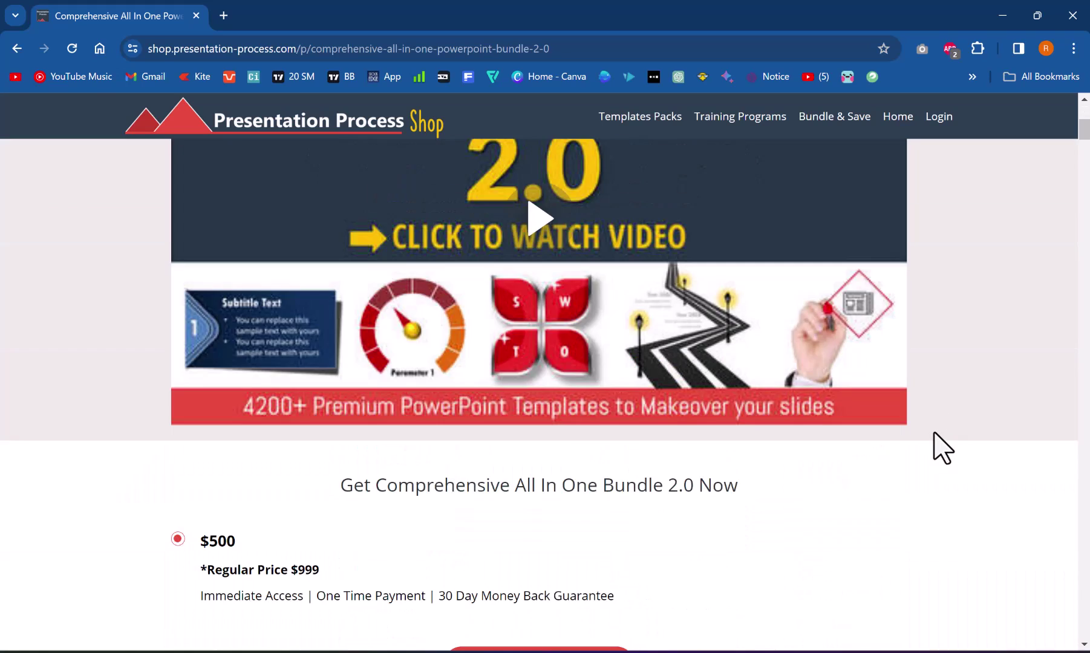
scroll(935, 436, "down", 8)
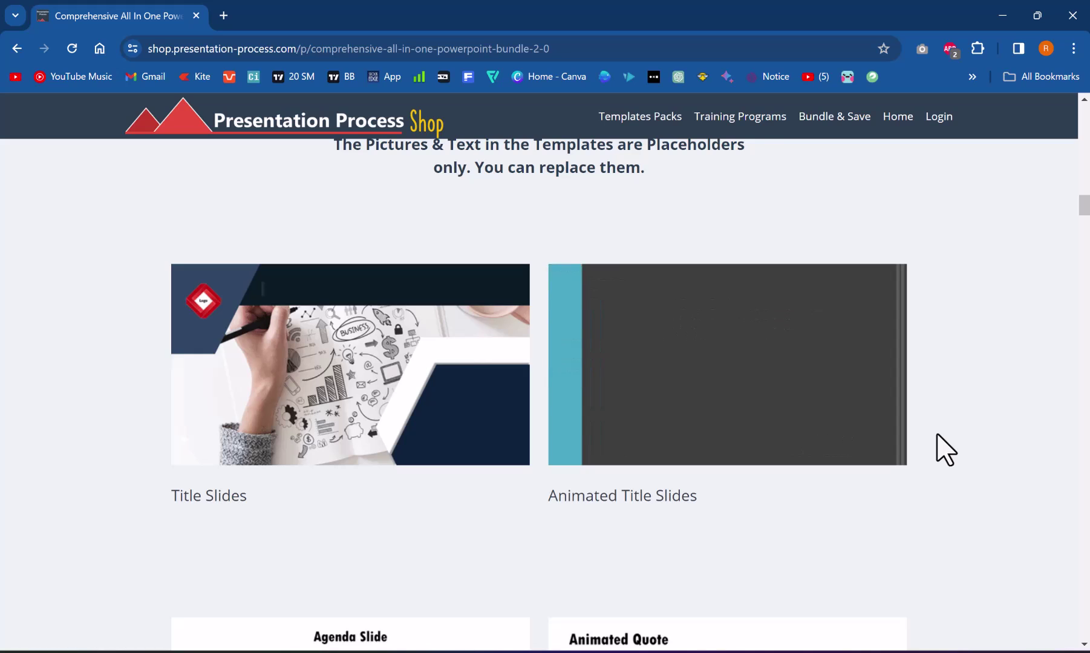
scroll(936, 433, "down", 3)
scroll(946, 450, "down", 7)
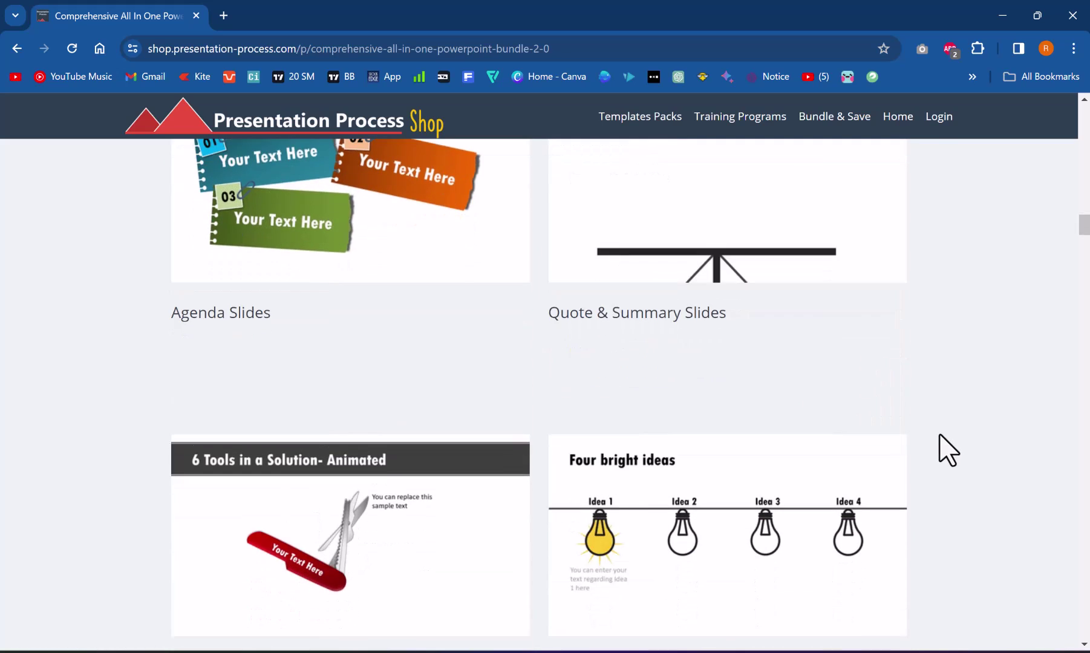
scroll(939, 423, "down", 4)
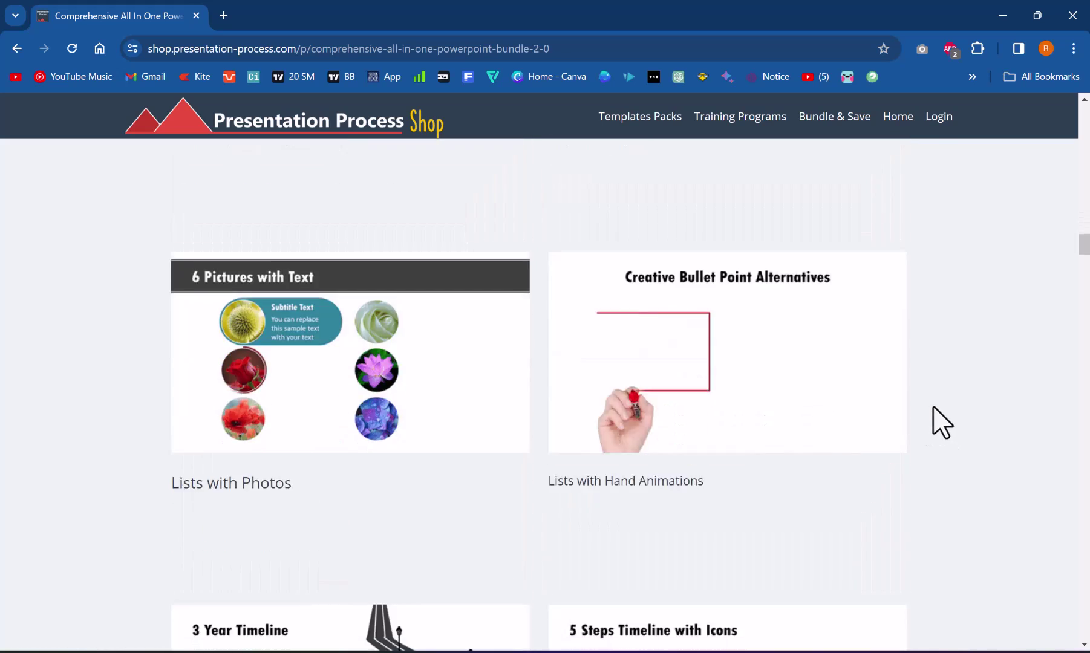
scroll(943, 423, "down", 5)
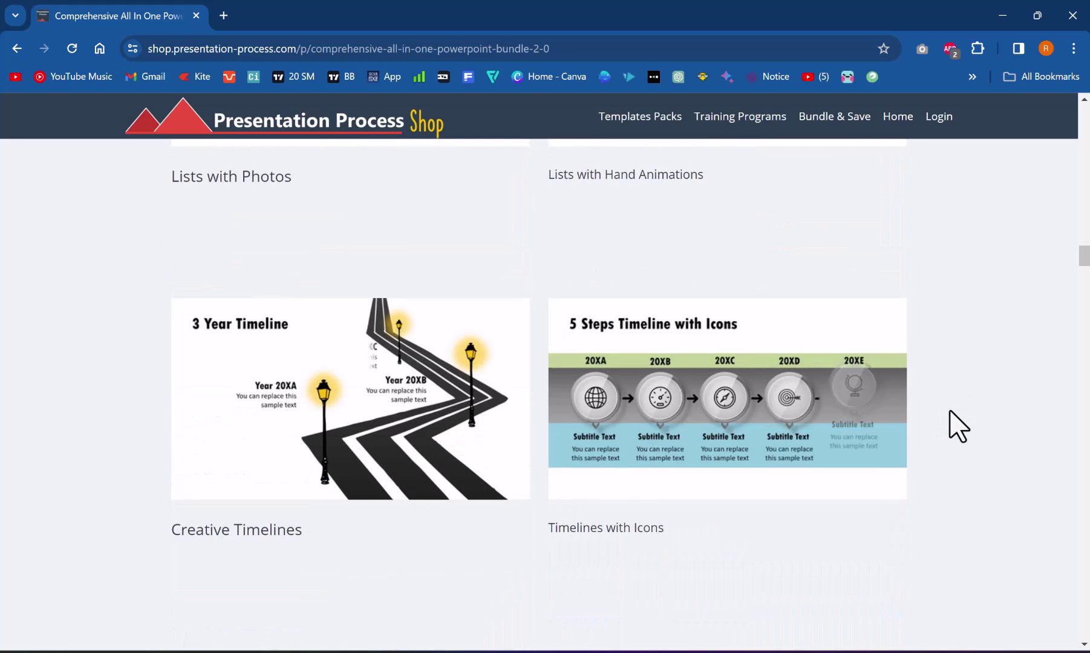
scroll(948, 428, "down", 3)
scroll(958, 431, "down", 3)
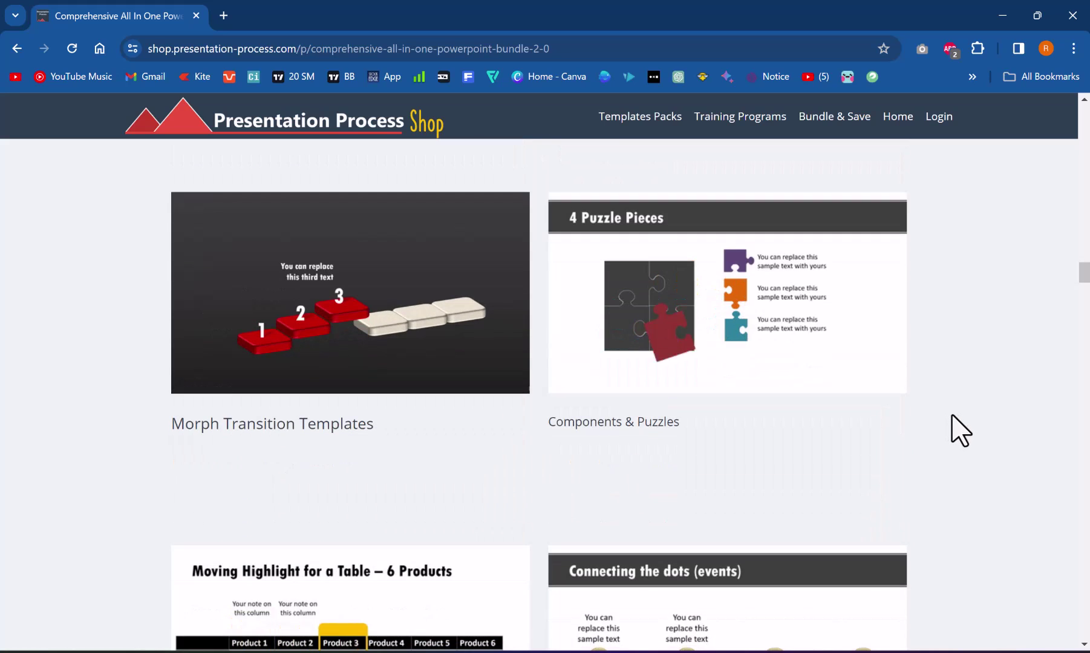
scroll(961, 431, "down", 3)
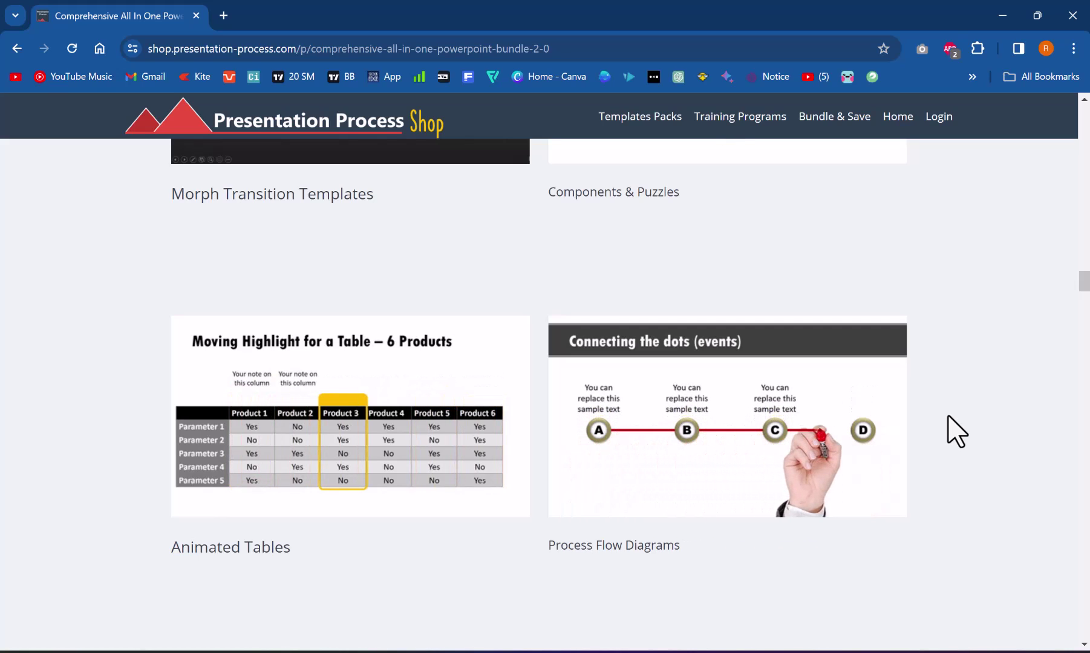
scroll(961, 433, "down", 4)
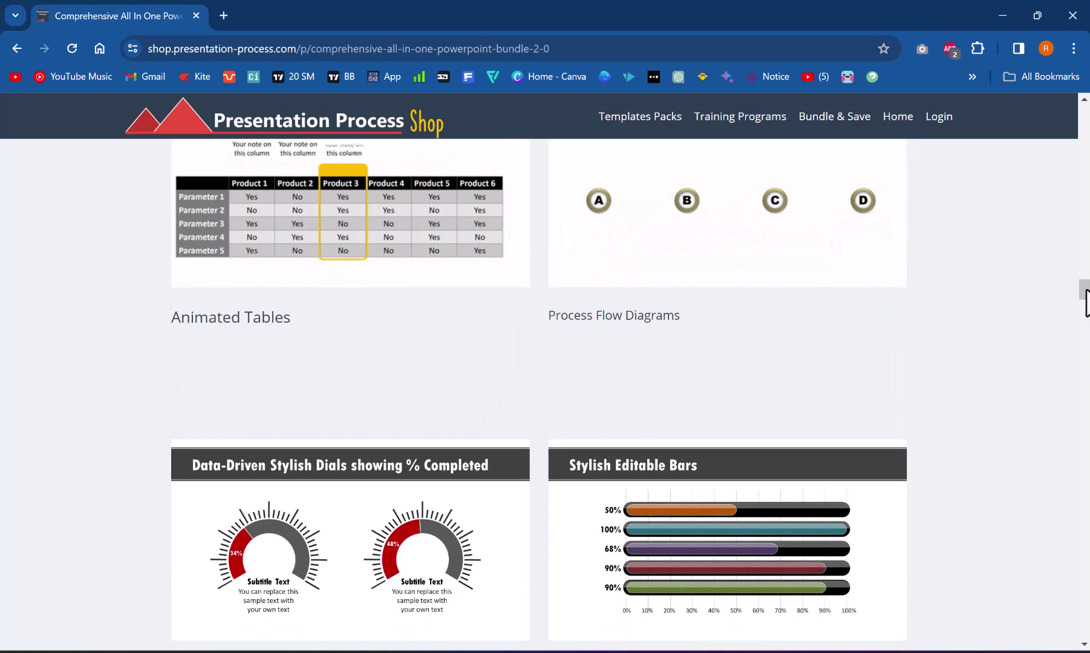
left_click_drag(1083, 293, 1086, 121)
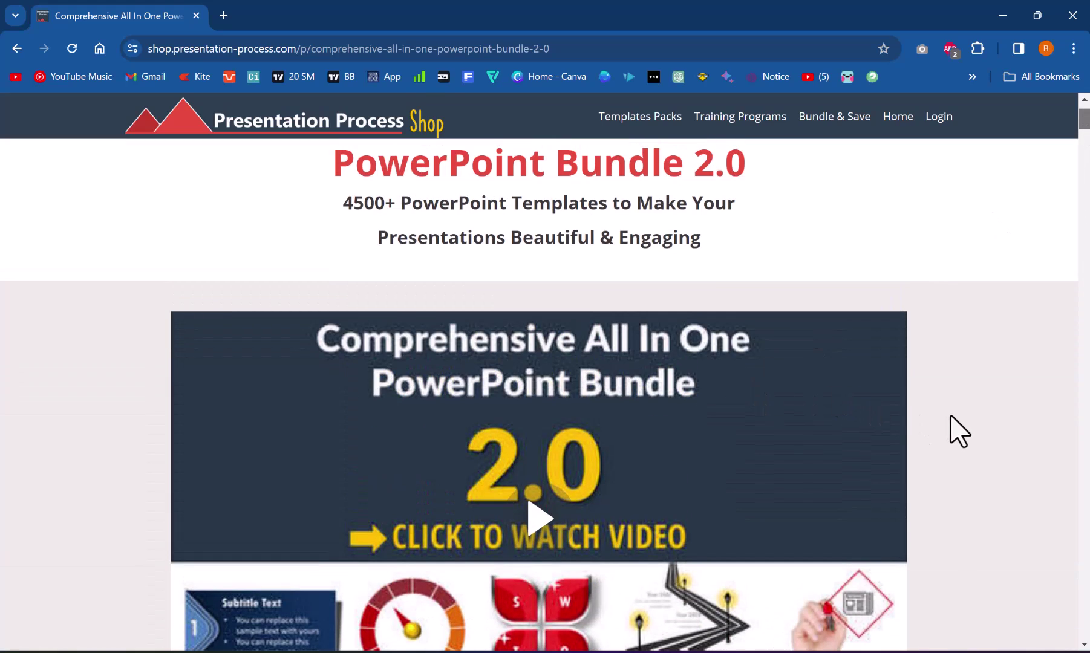